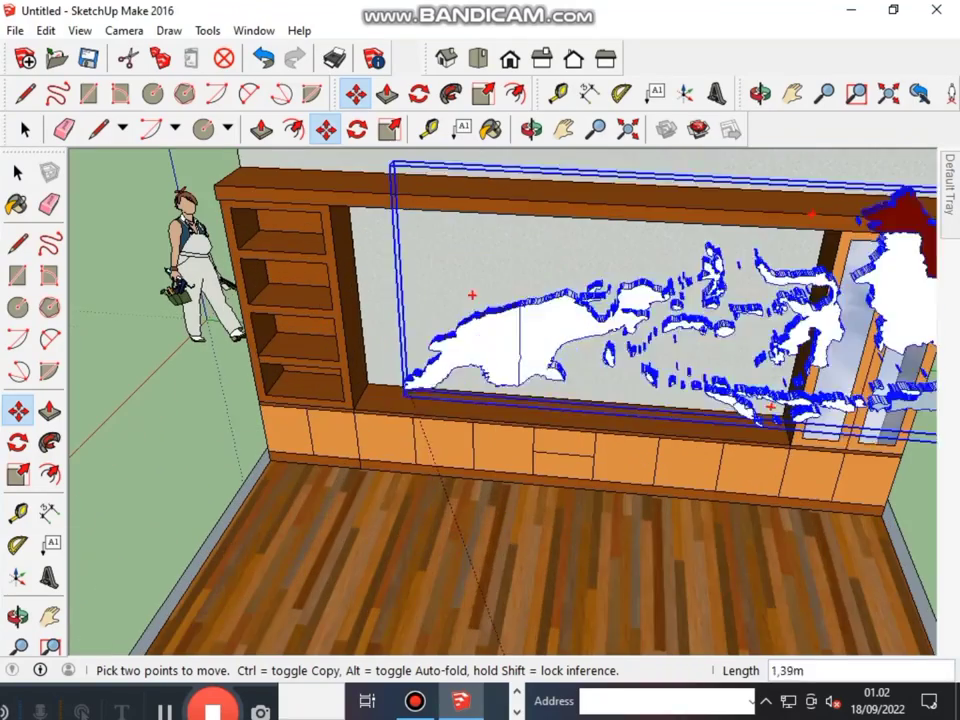
Draw a rectangle behind the Indonesia map, from its lower-left corner to the upper right.
click(17, 275)
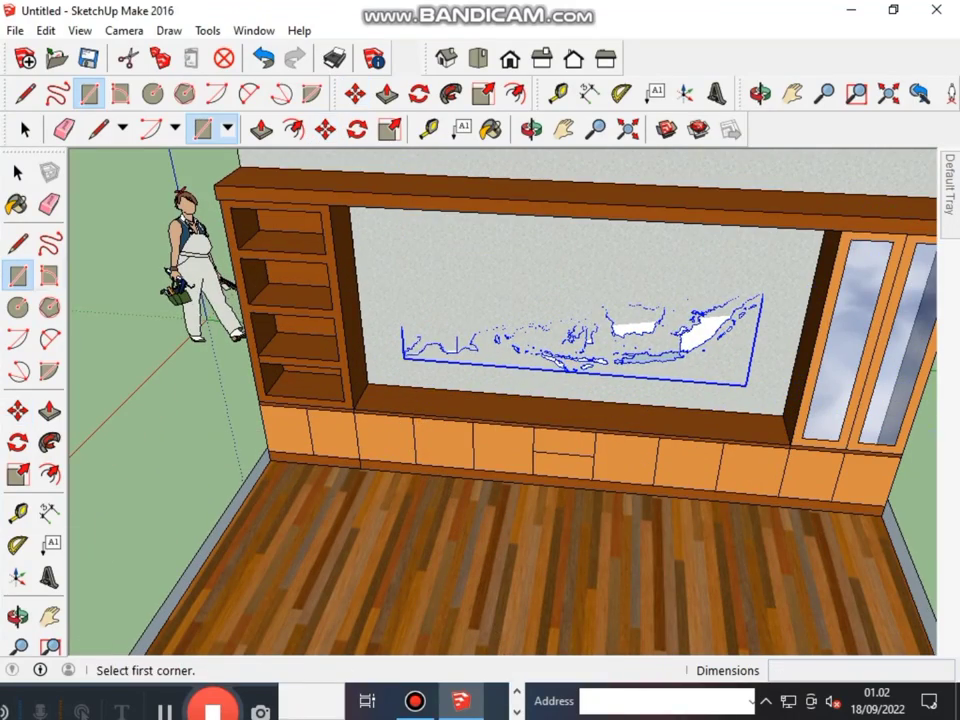
click(400, 355)
middle_drag(760, 268, 746, 253)
click(17, 275)
Use the rectangle's context menu so the map shows on the white backing panel.
scroll(400, 365, up, 3)
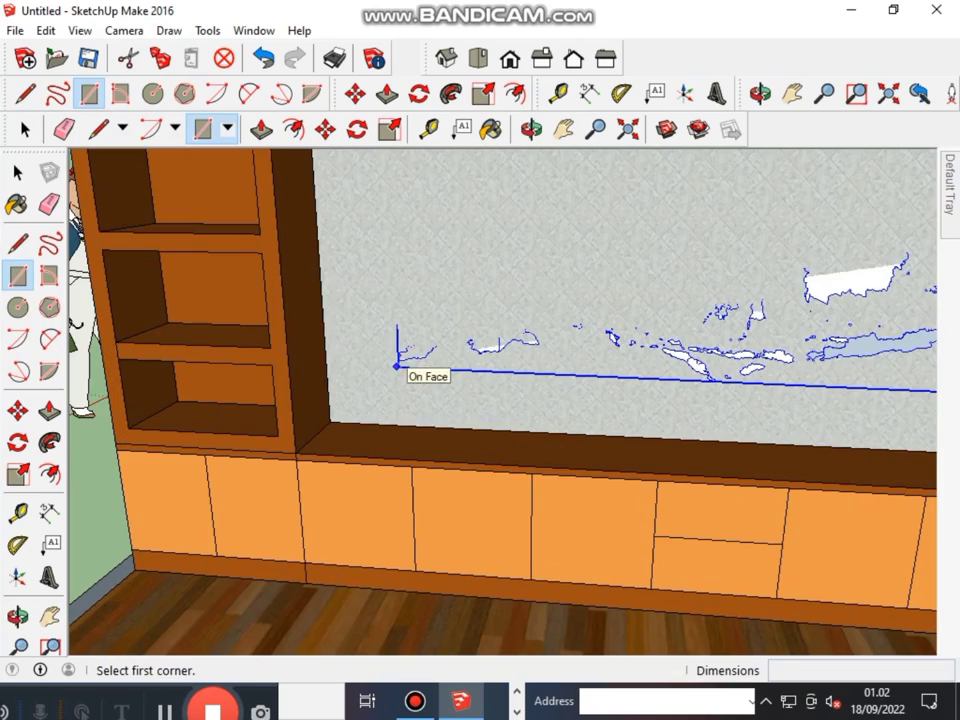
click(398, 368)
scroll(600, 375, down, 2)
scroll(718, 285, down, 3)
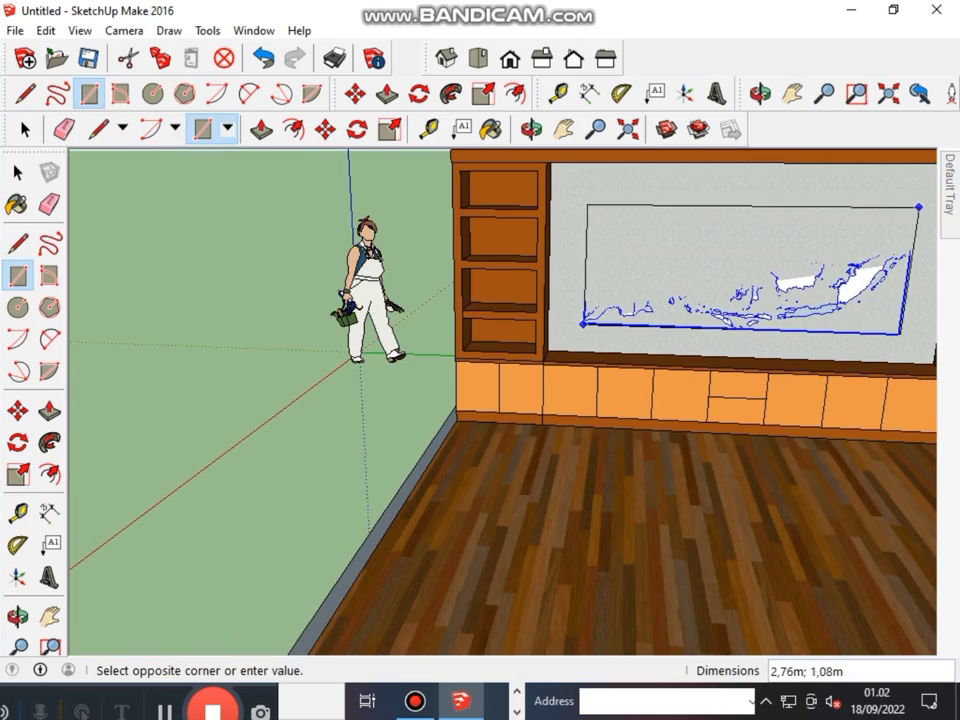
click(917, 208)
right_click(694, 296)
click(710, 326)
scroll(690, 290, up, 2)
scroll(690, 290, down, 3)
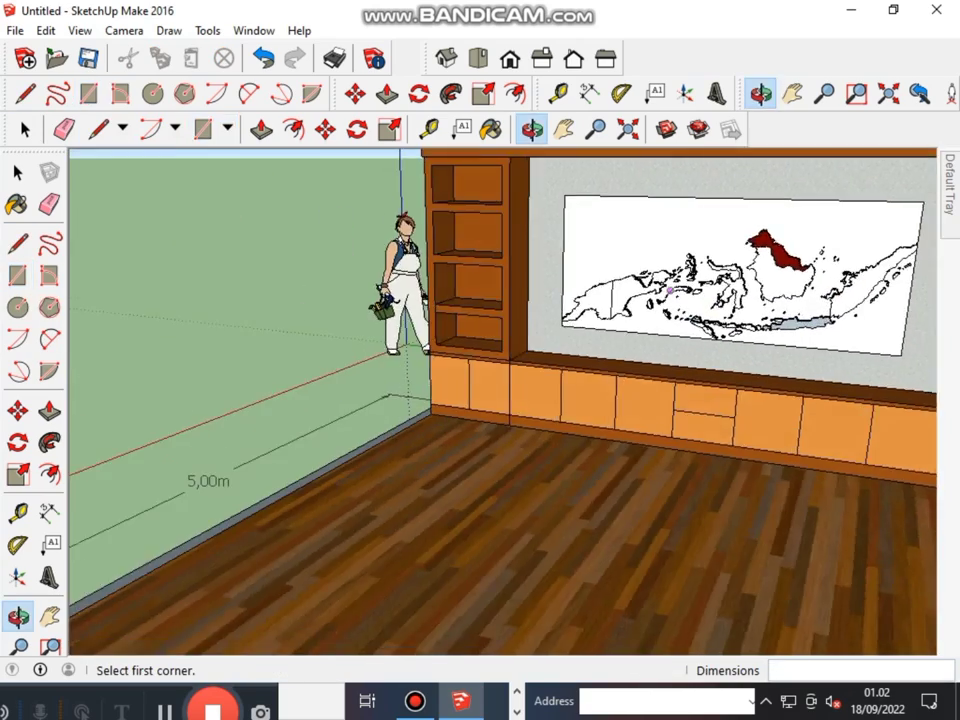
Paint the room floor with the Concrete Scored Jointless material from Asphalt and Concrete.
middle_drag(690, 290, 602, 394)
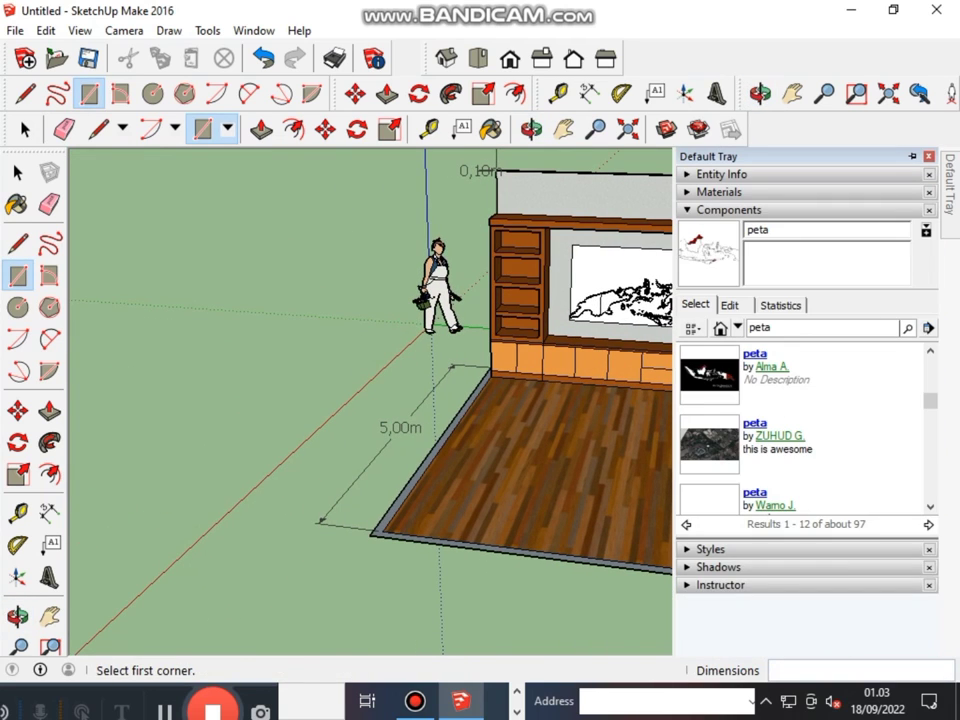
click(729, 229)
click(718, 192)
click(734, 312)
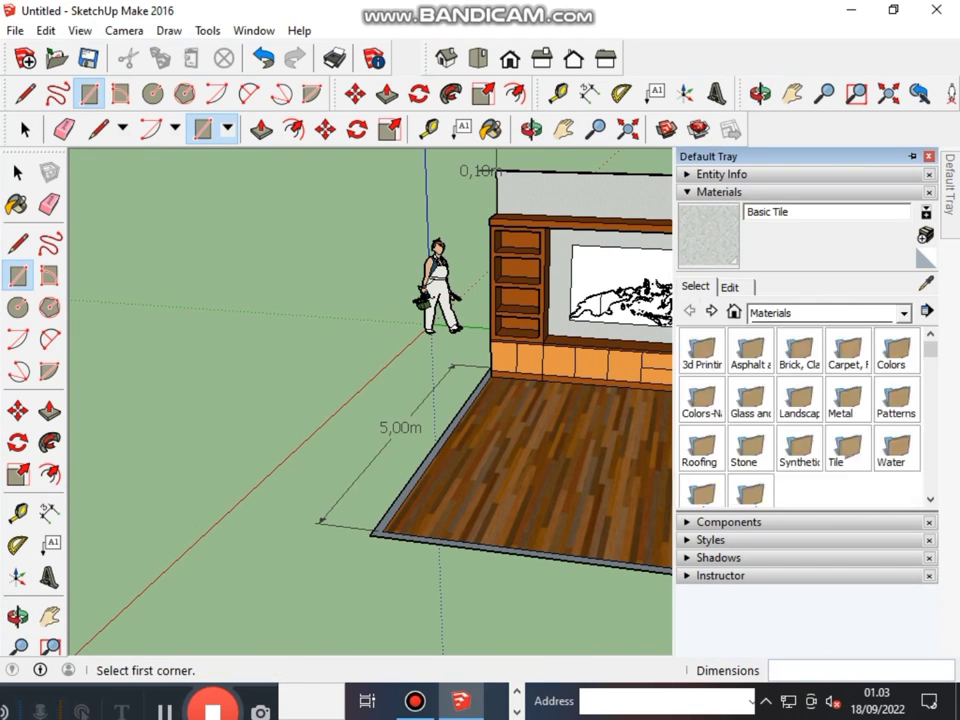
click(750, 350)
click(750, 398)
click(530, 460)
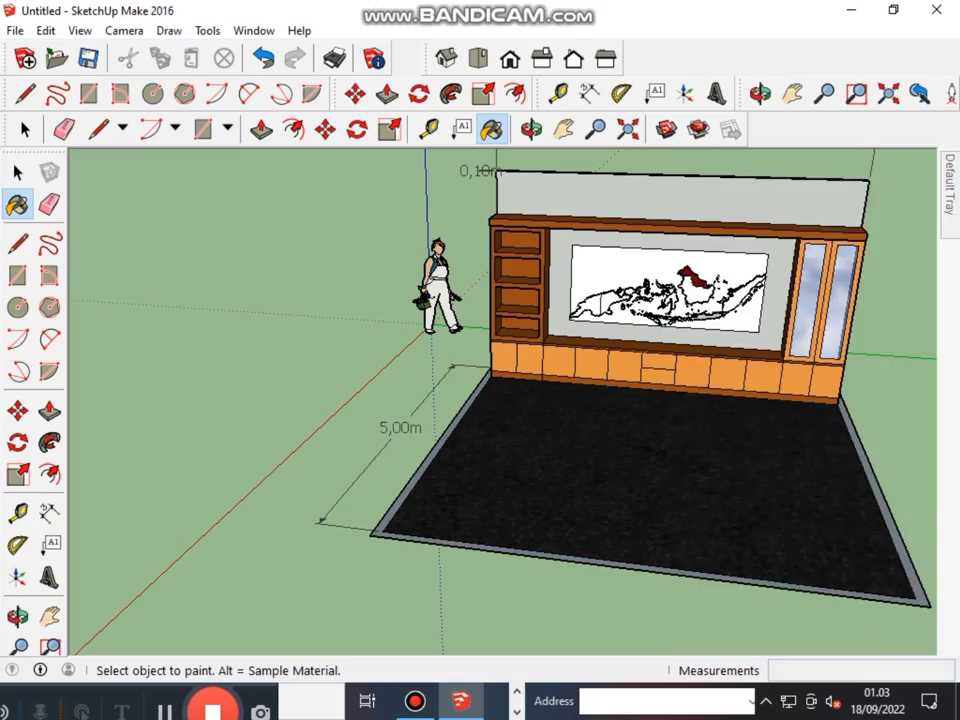
middle_drag(480, 400, 400, 410)
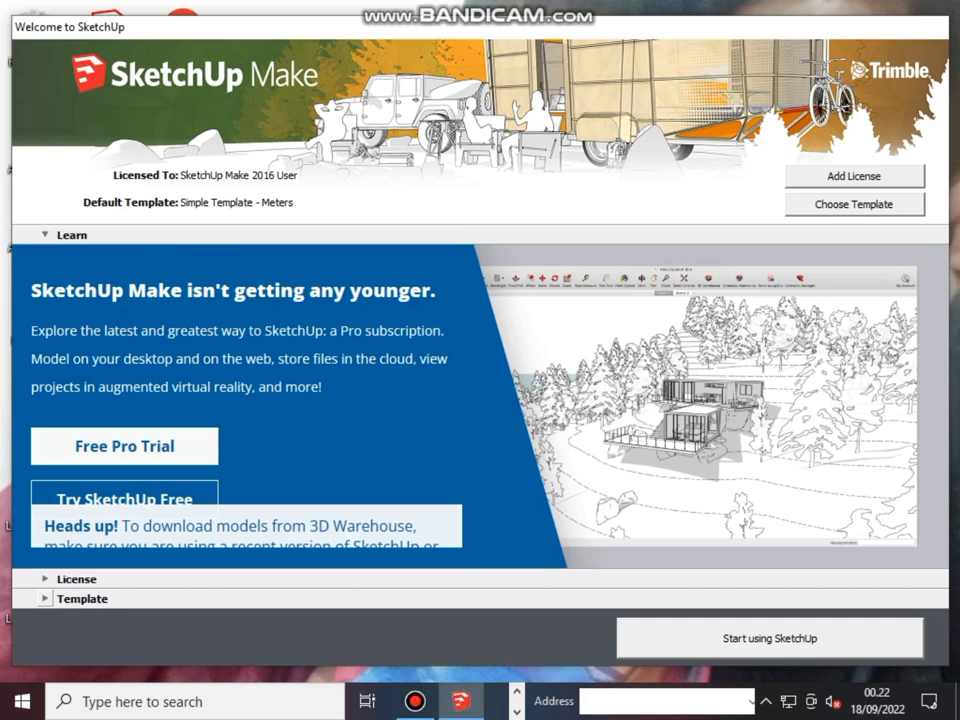
Start a new model from Simple Template - Meters and place the floor rectangle's first corner.
click(70, 598)
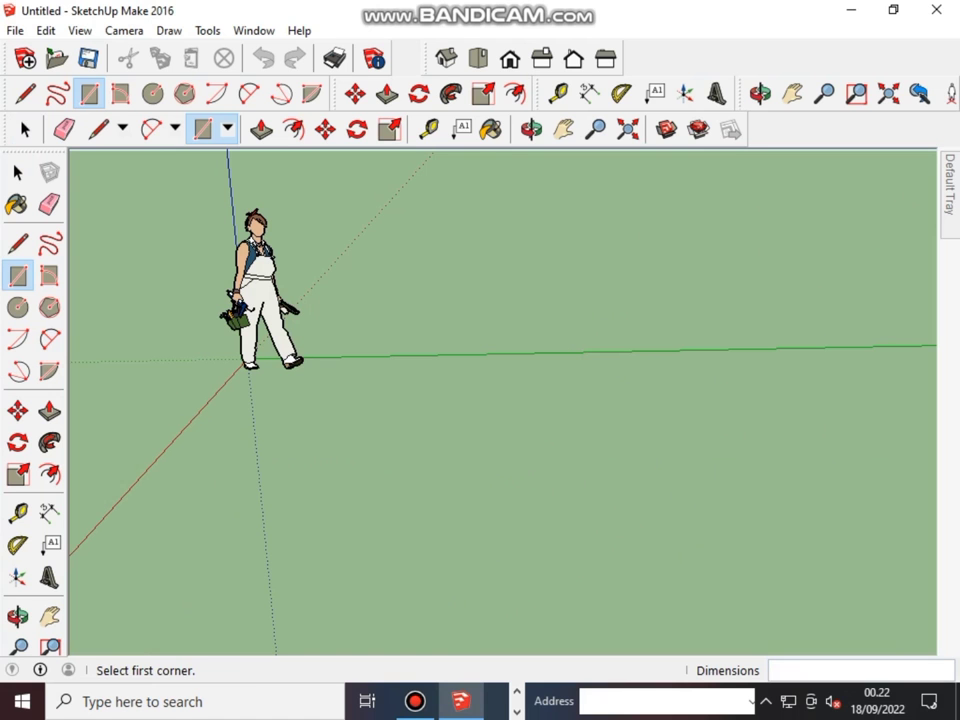
click(390, 409)
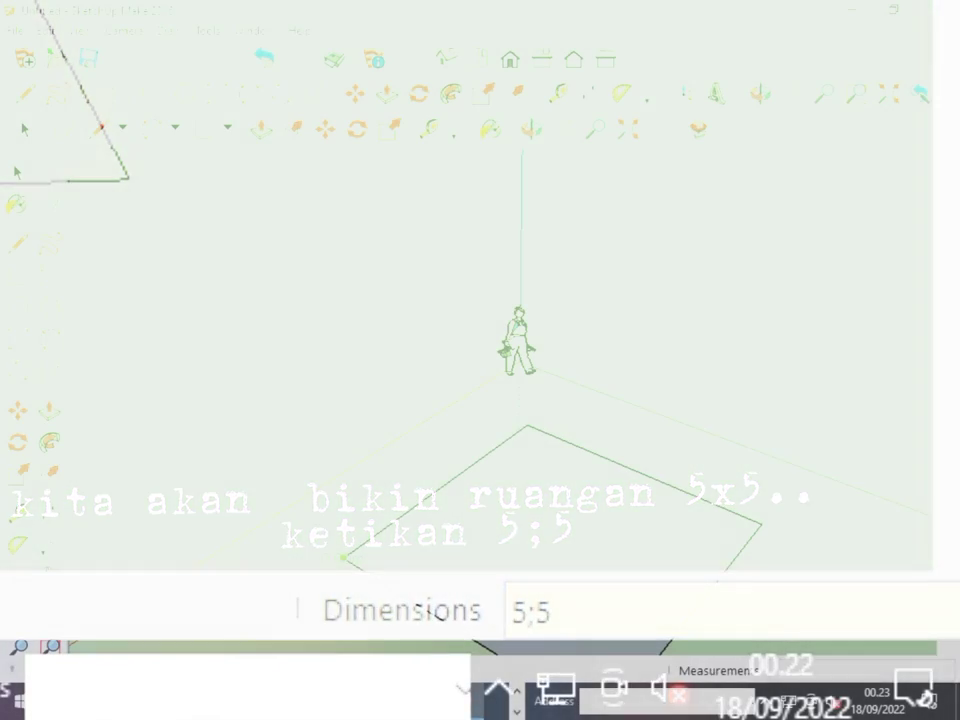
Add 5,00m dimensions to the floor square's front and right edges.
scroll(498, 412, up, 3)
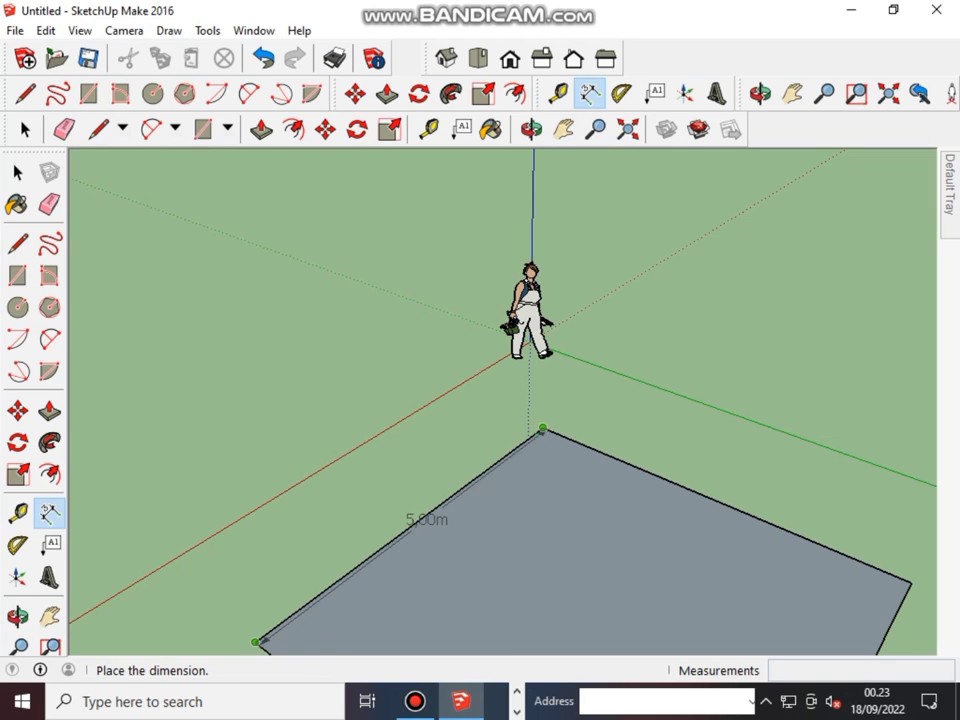
click(407, 320)
click(542, 428)
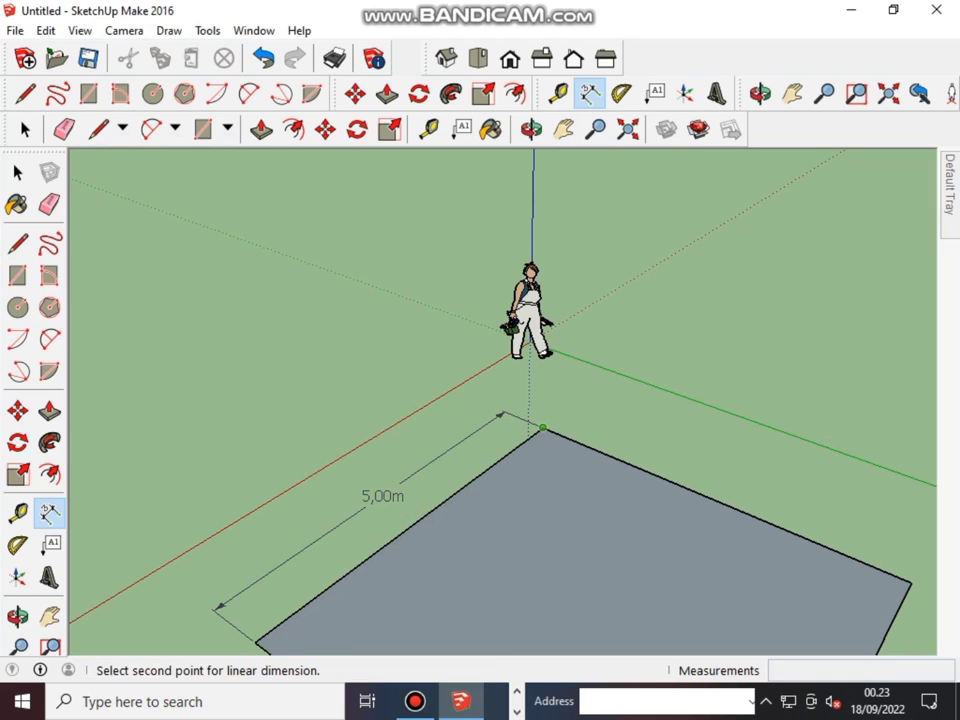
click(909, 582)
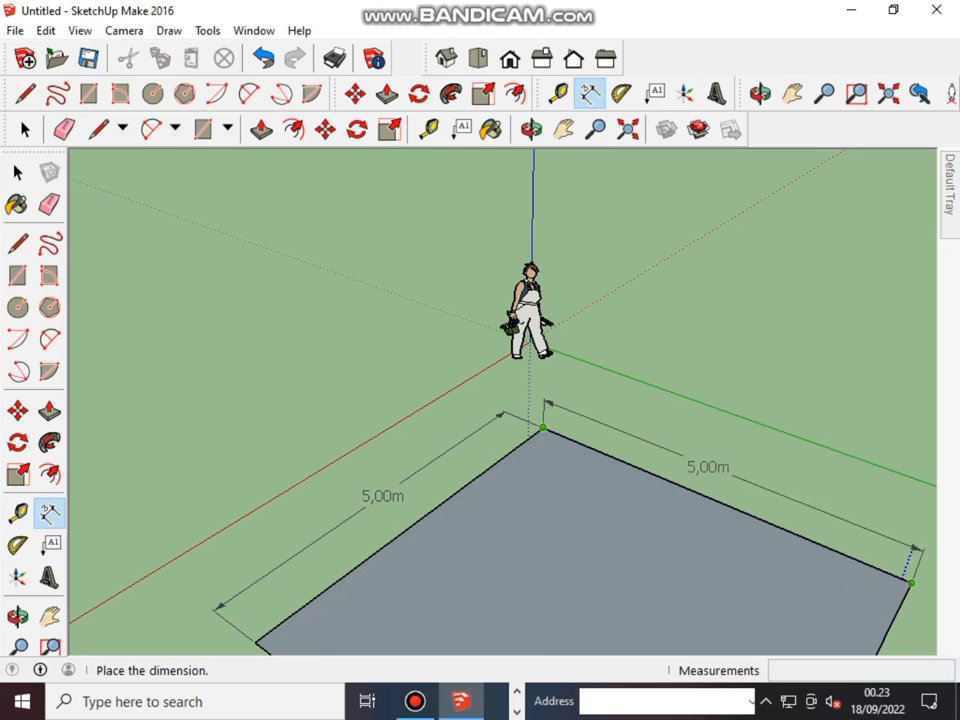
click(730, 477)
scroll(727, 475, down, 2)
mouse_move(727, 475)
middle_down()
mouse_move(700, 430)
mouse_move(680, 430)
middle_up()
scroll(720, 430, up, 2)
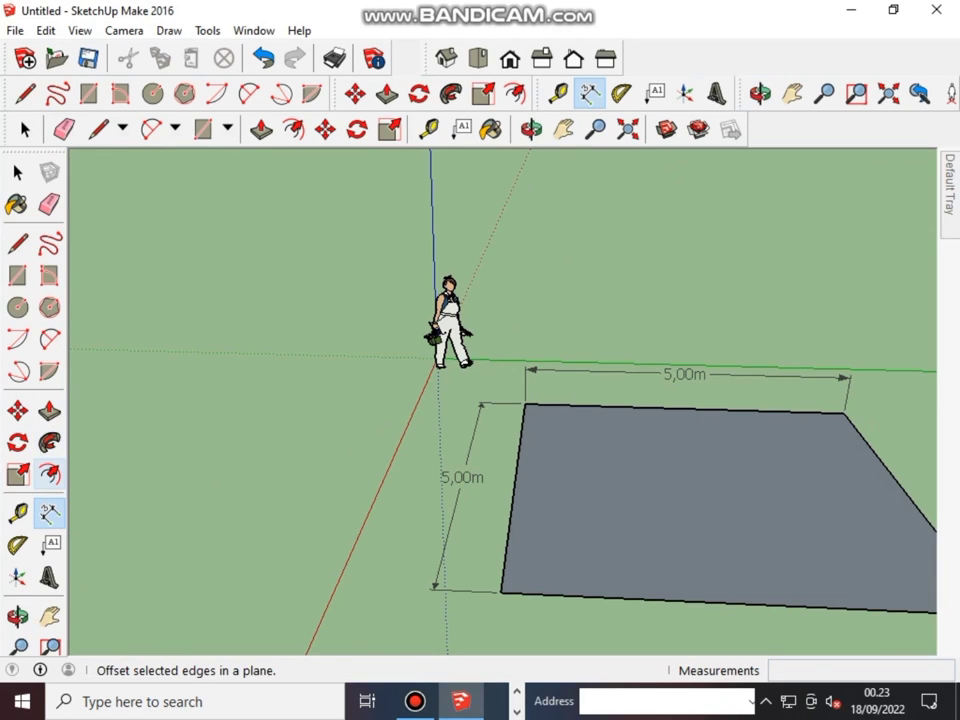
Replace the first offset with a 0,10 m offset of the floor edge as a wall-thickness border.
click(49, 474)
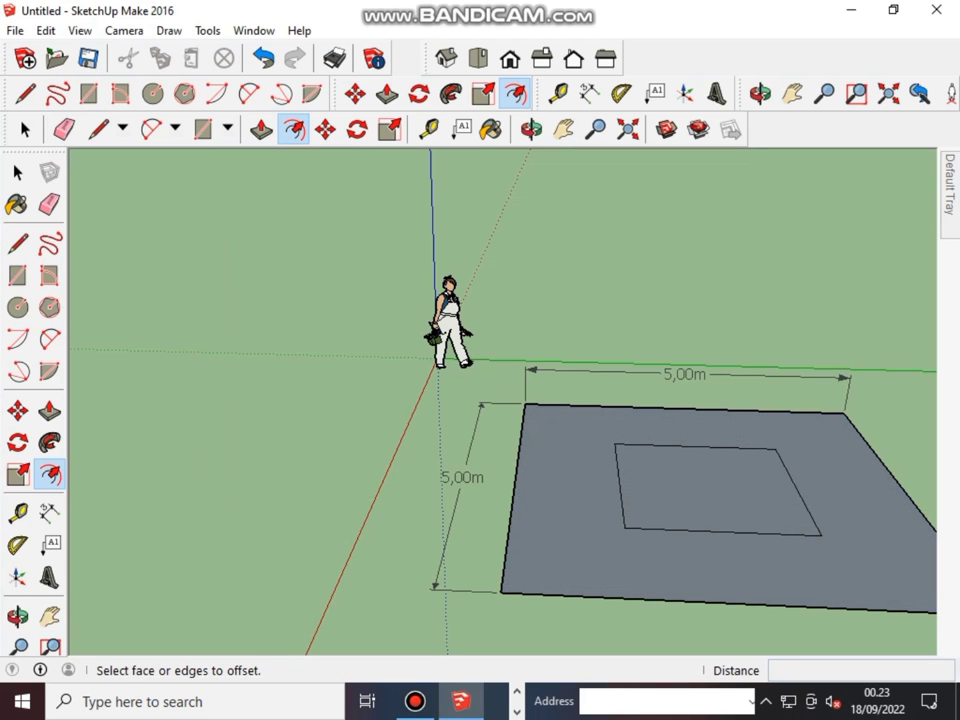
key(ctrl+z)
click(557, 404)
text(0)
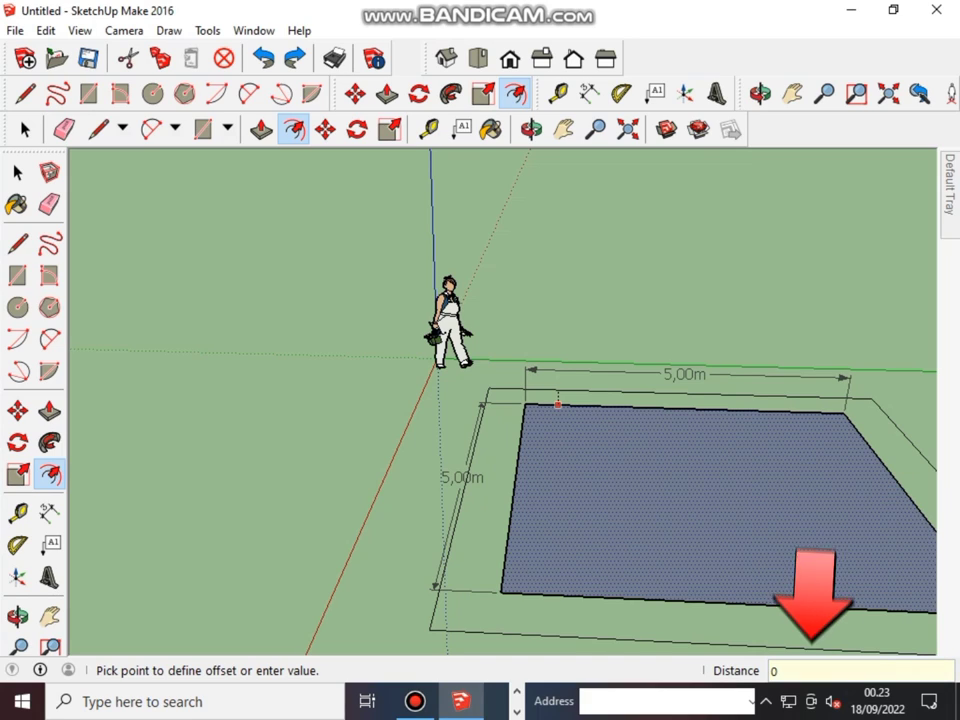
text(,)
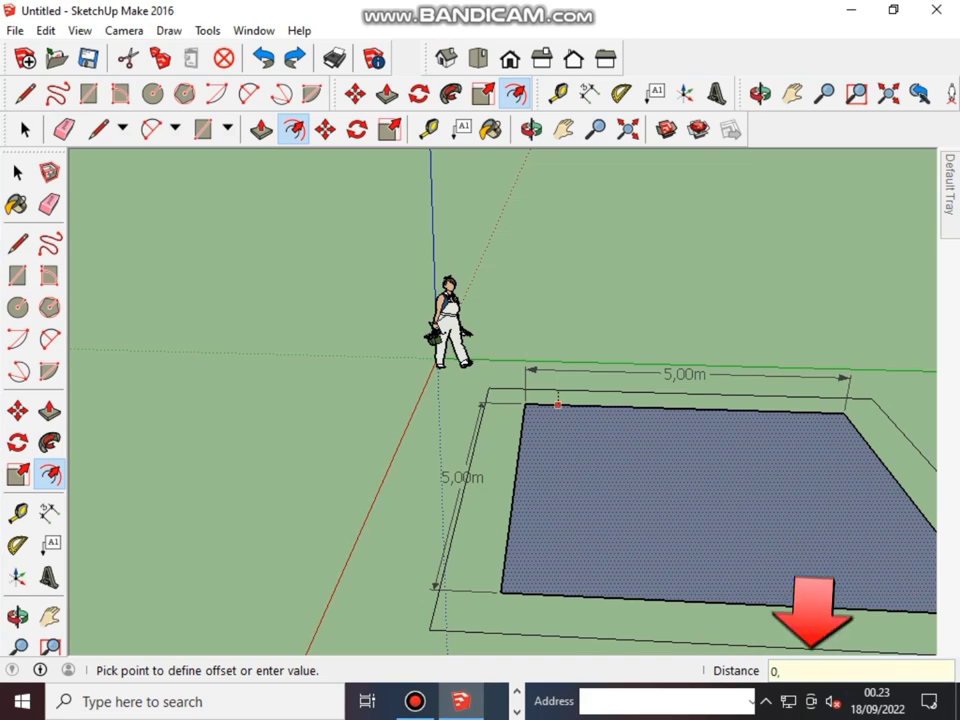
text(10)
key(Return)
scroll(558, 380, up, 1)
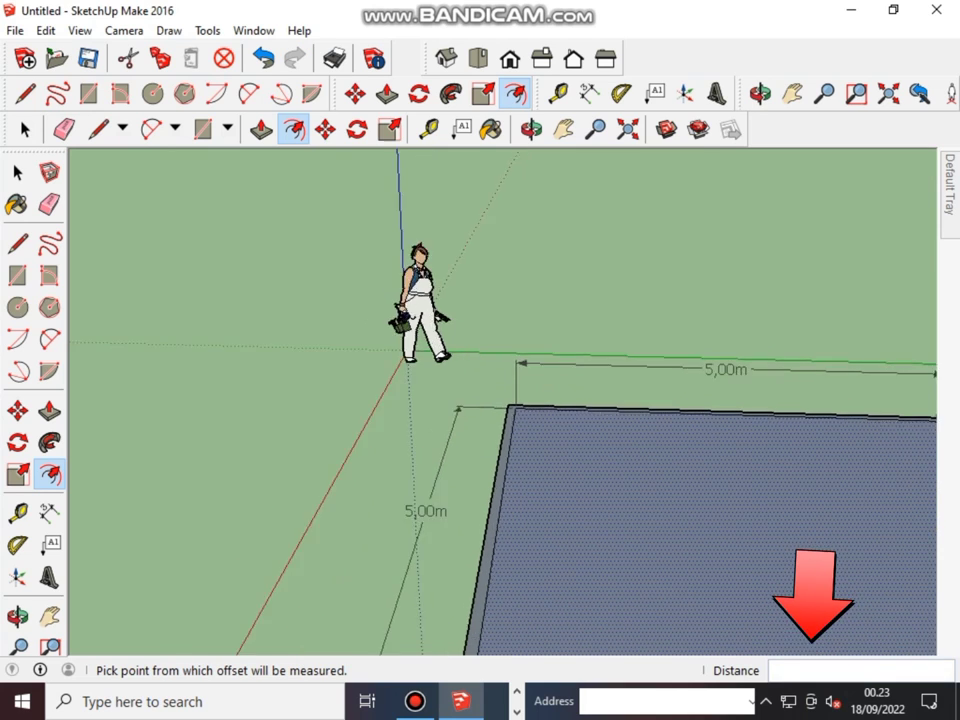
scroll(558, 380, up, 2)
middle_drag(480, 456, 443, 614)
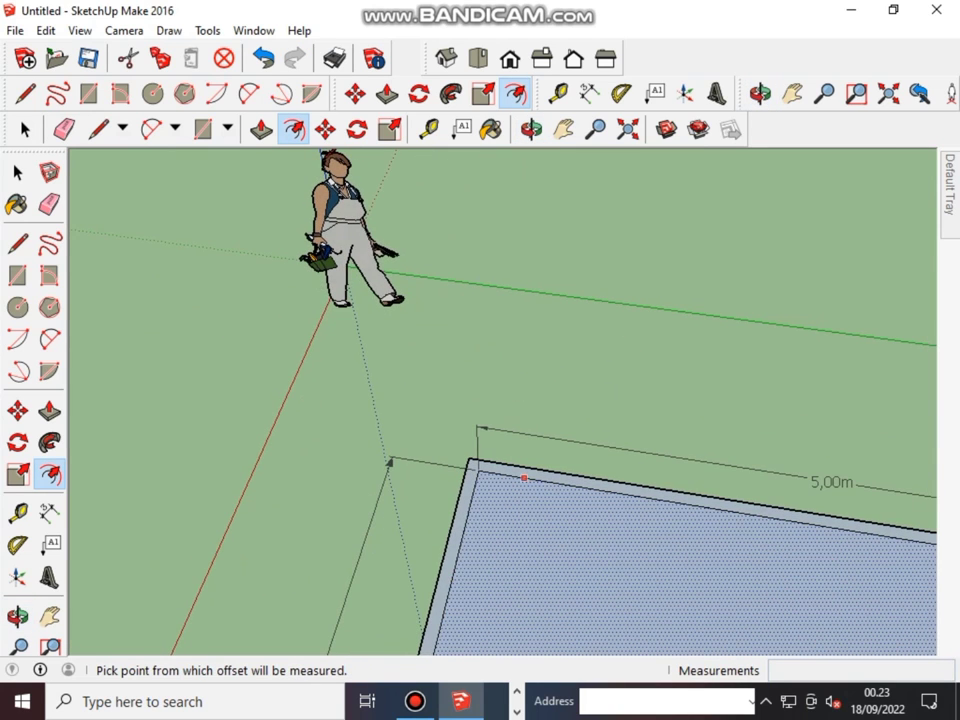
scroll(528, 478, up, 3)
click(17, 243)
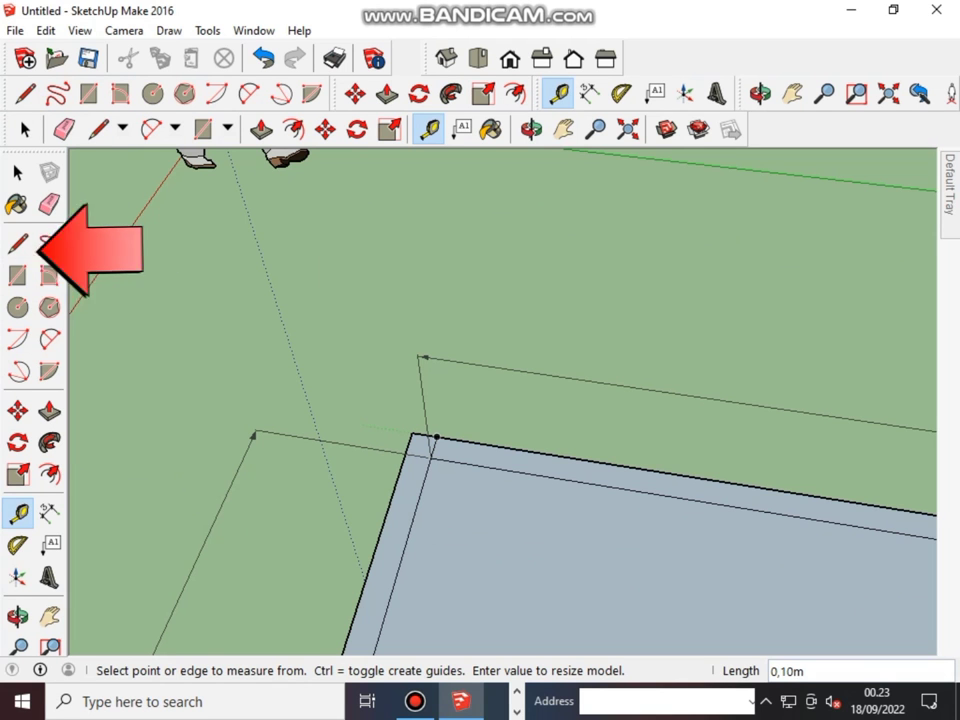
Raise the 0,10 m border strip into 3 m high walls around the floor.
click(430, 457)
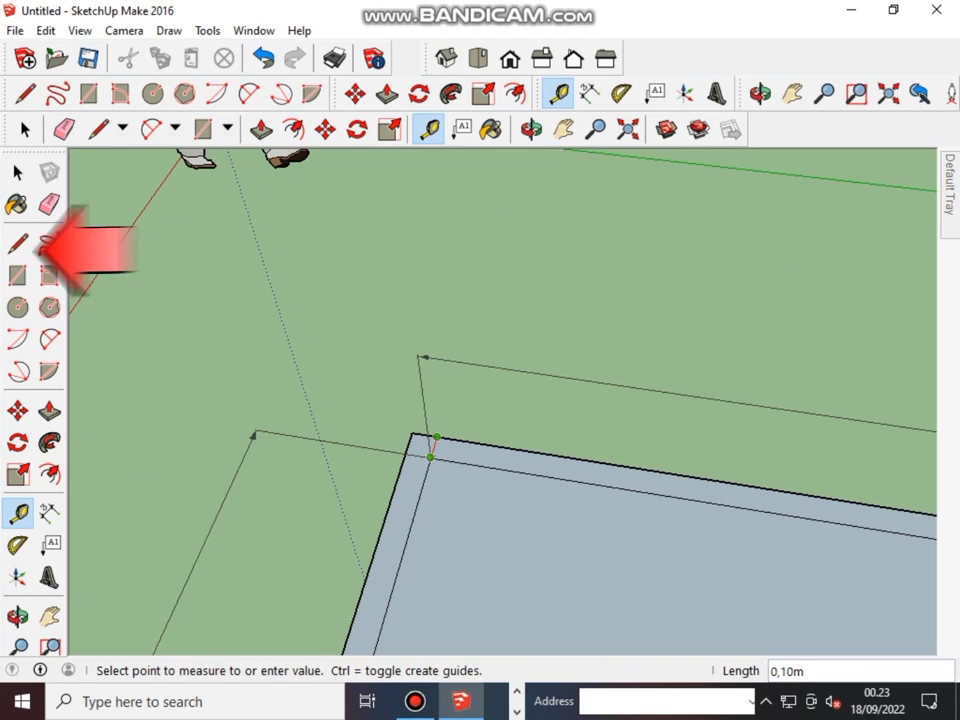
click(436, 437)
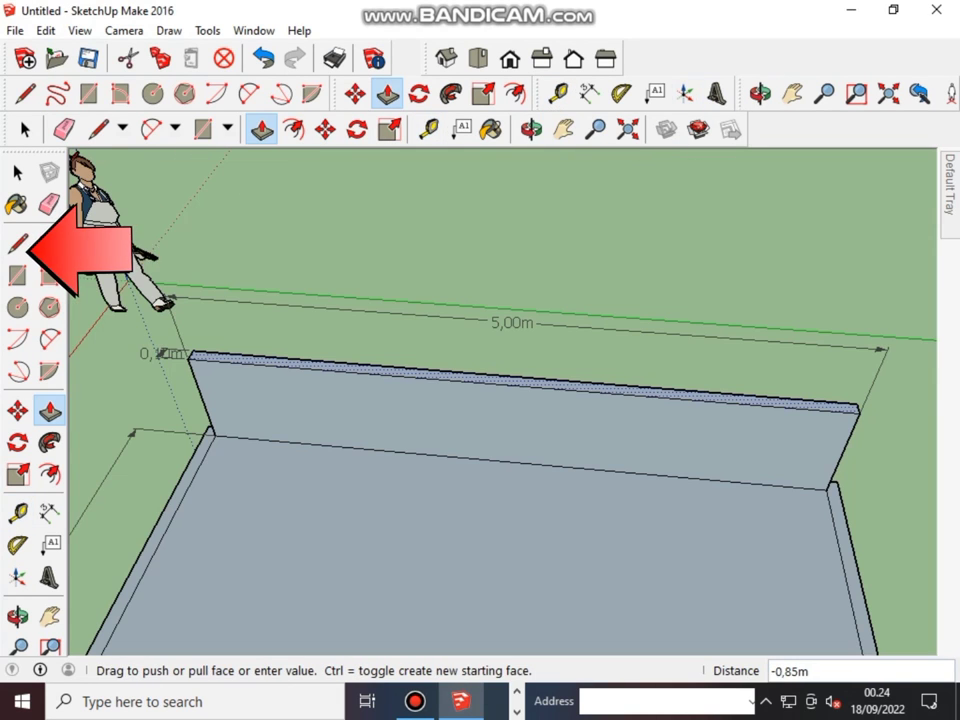
text(3)
key(Return)
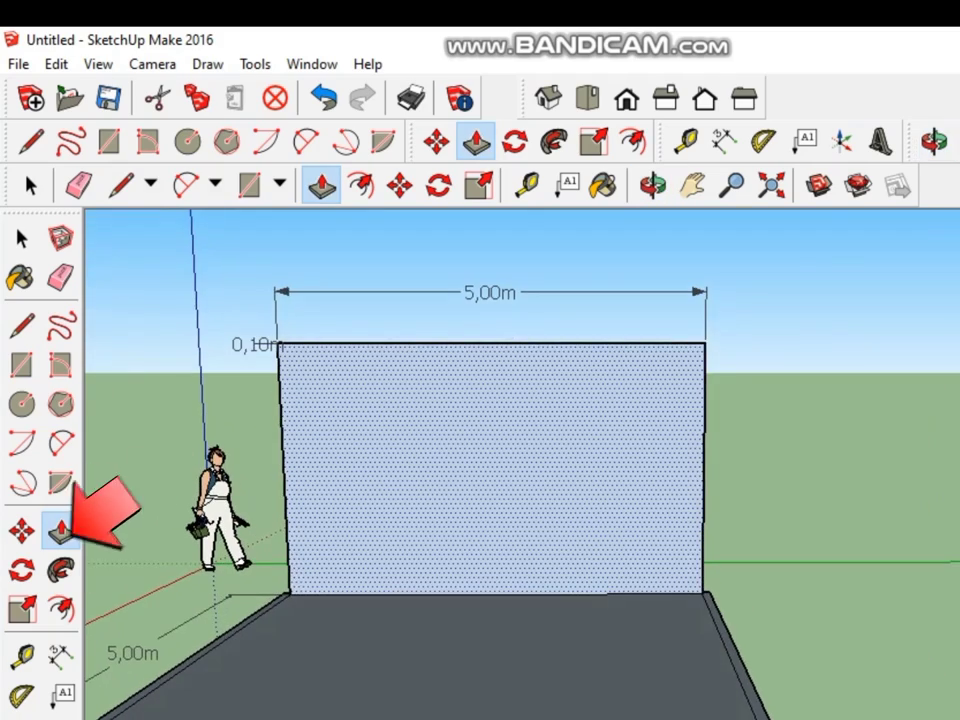
key(o)
key(t)
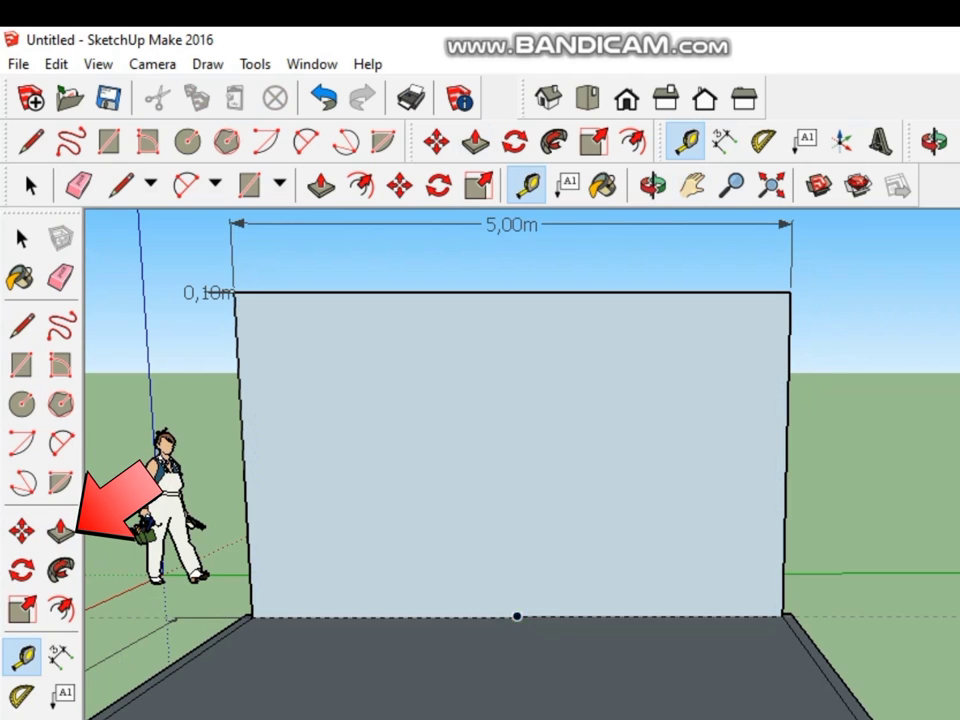
Place a guide 0,6 m up the back wall plus two vertical guides.
click(517, 616)
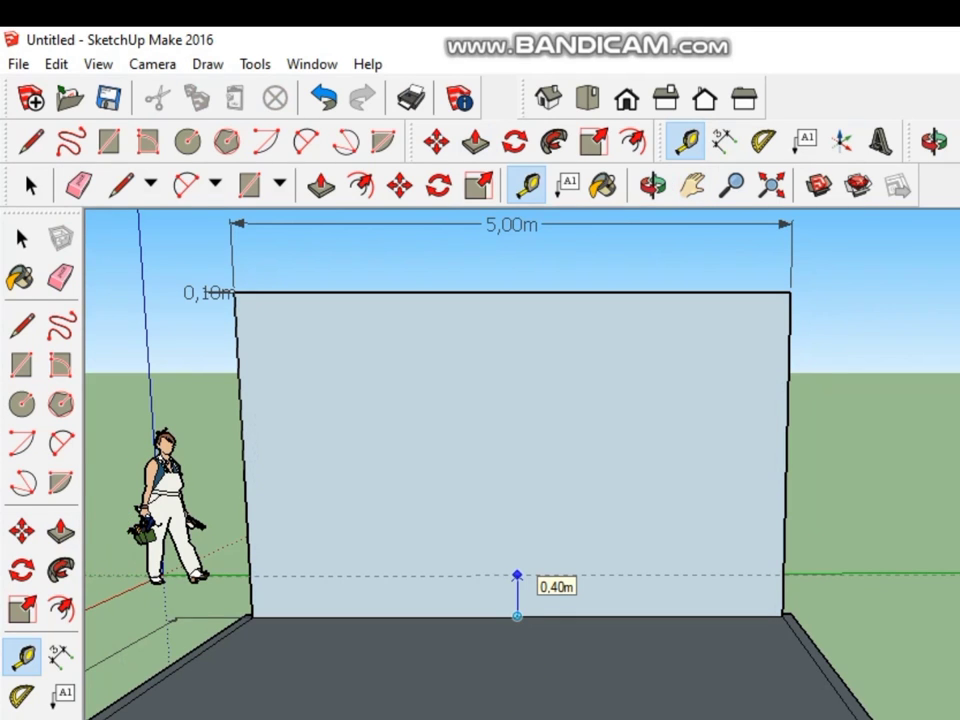
text(0,6)
key(Return)
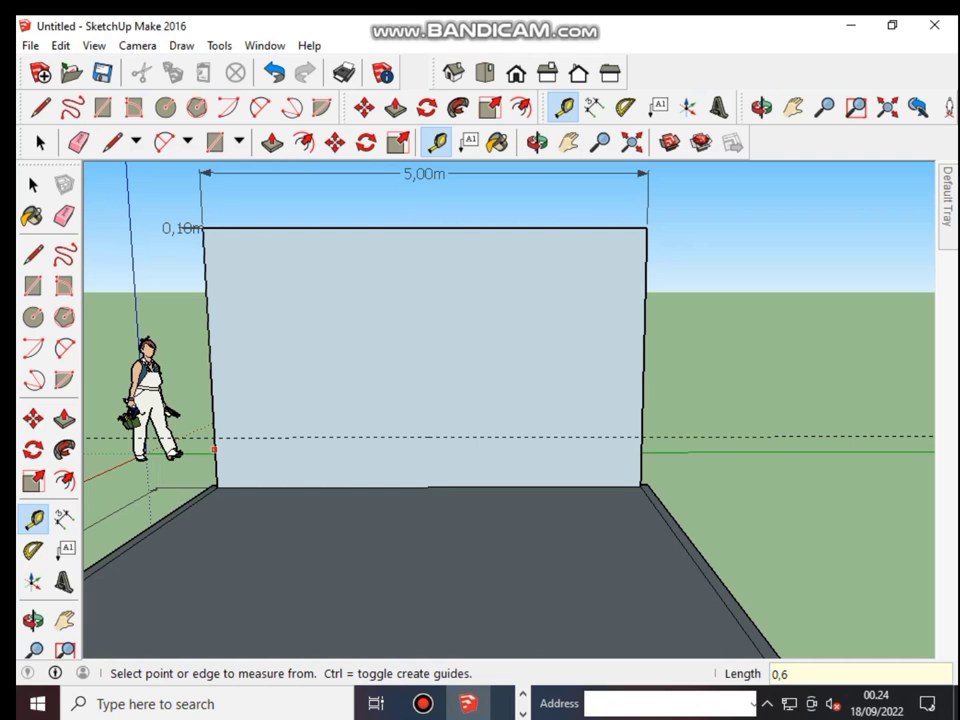
click(214, 450)
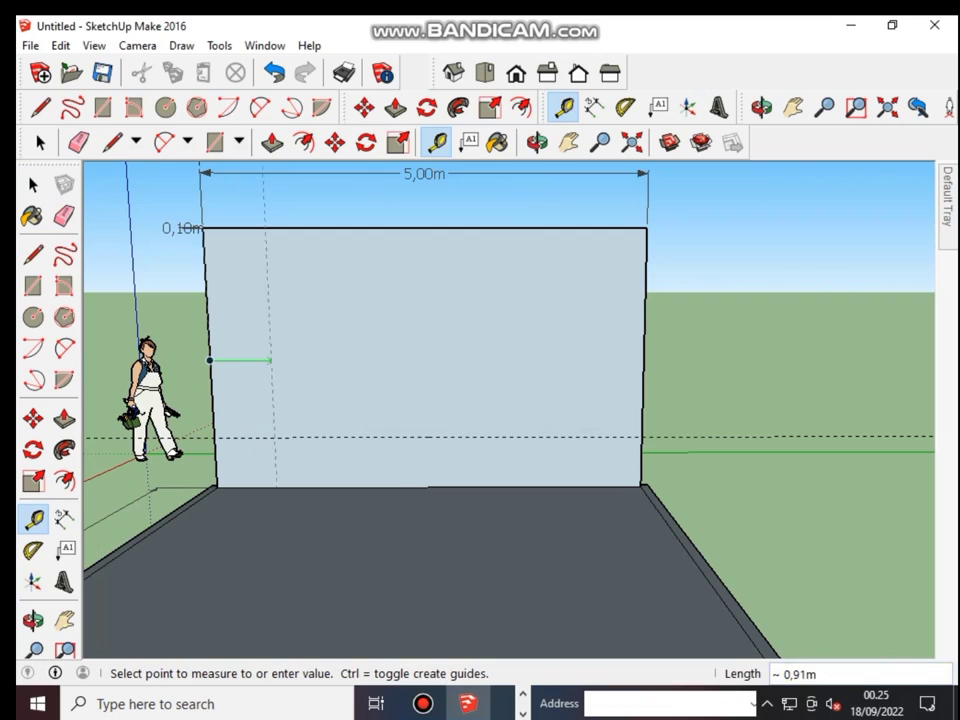
click(277, 360)
click(645, 386)
Add further horizontal guides, including one 0,10 m below the upper guide.
click(578, 388)
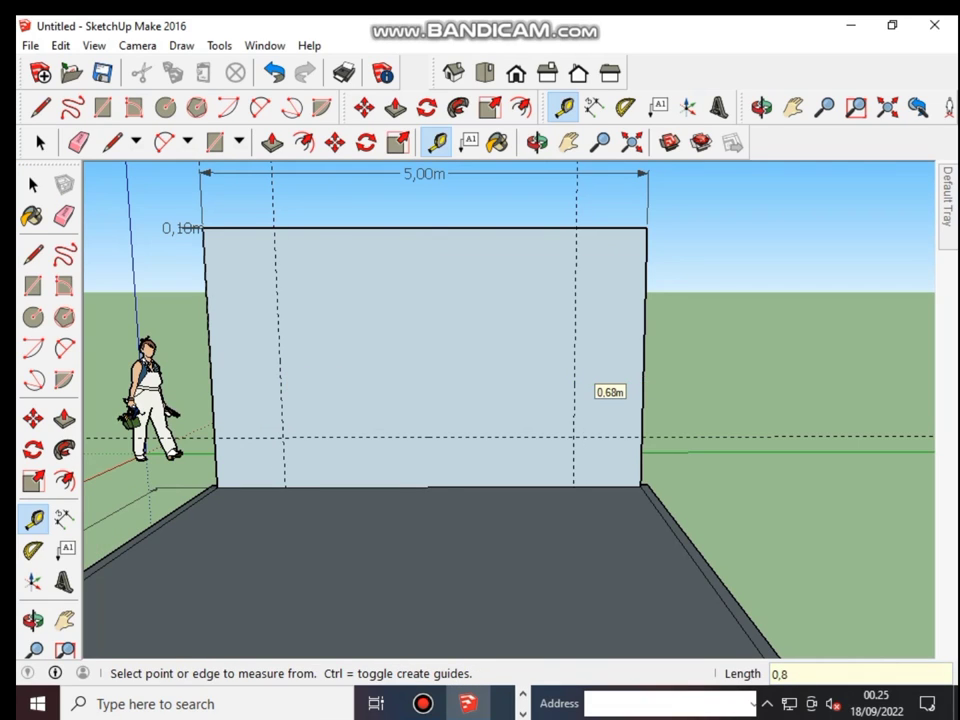
scroll(507, 491, up, 1)
click(507, 491)
text(.4)
key(Return)
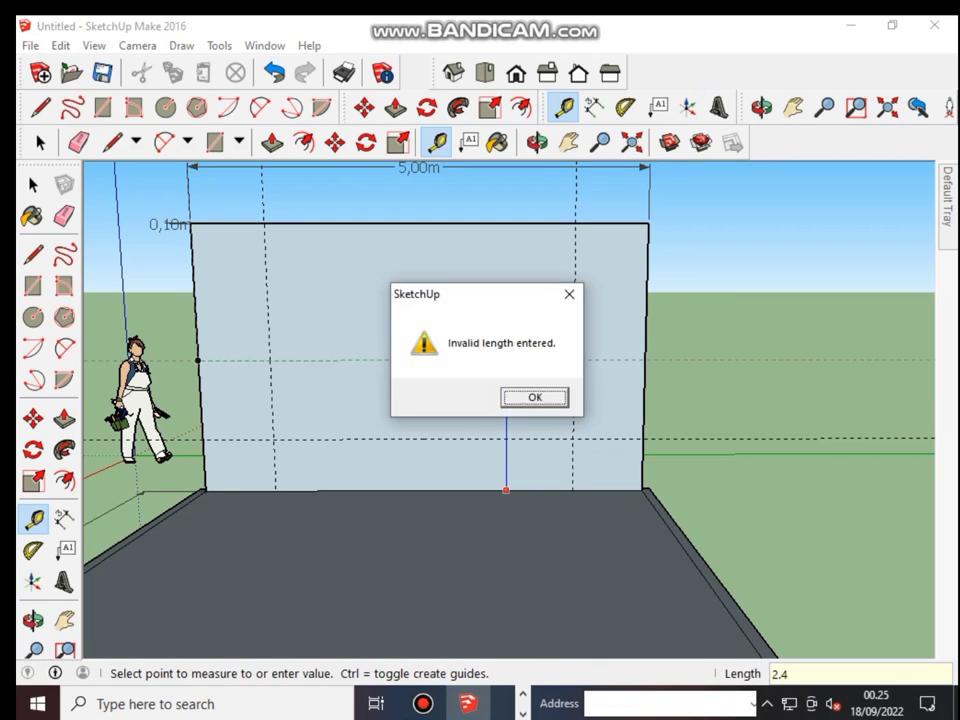
key(Return)
key(Return)
scroll(336, 394, down, 2)
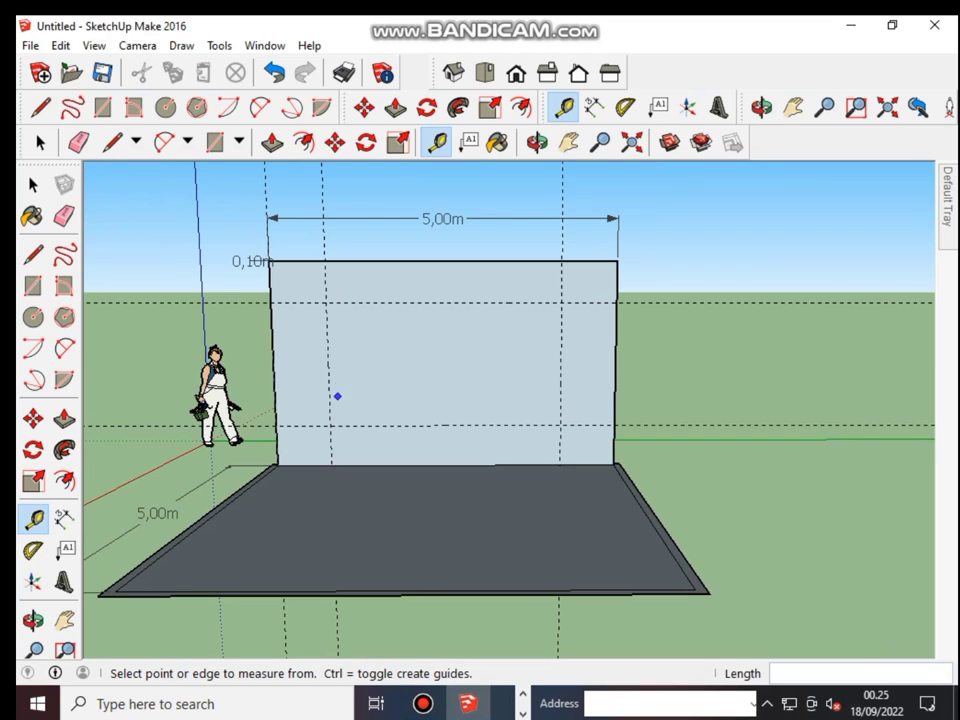
scroll(336, 394, up, 3)
click(386, 298)
click(411, 298)
text(0,1)
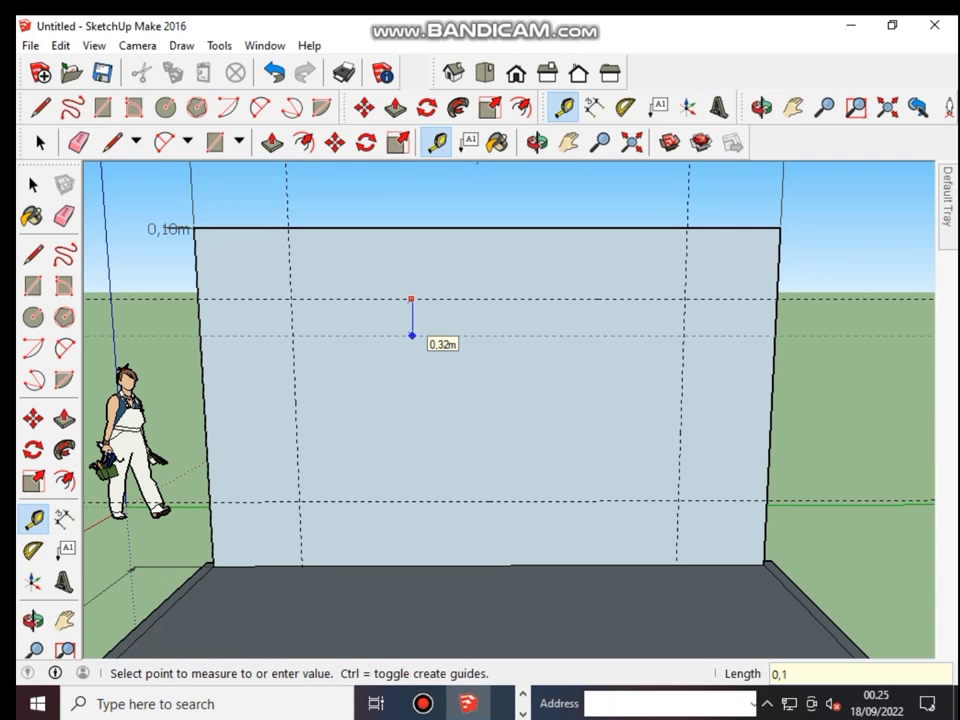
text(0)
key(Return)
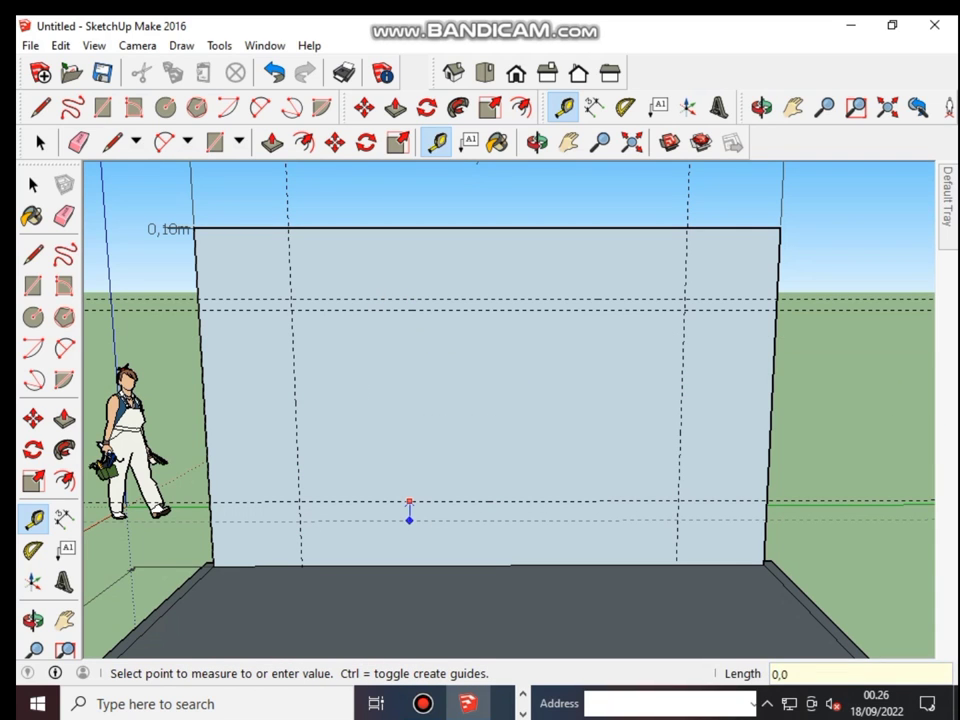
Begin a vertical line with the Line tool at the foot of the left guide.
scroll(409, 505, up, 3)
click(439, 603)
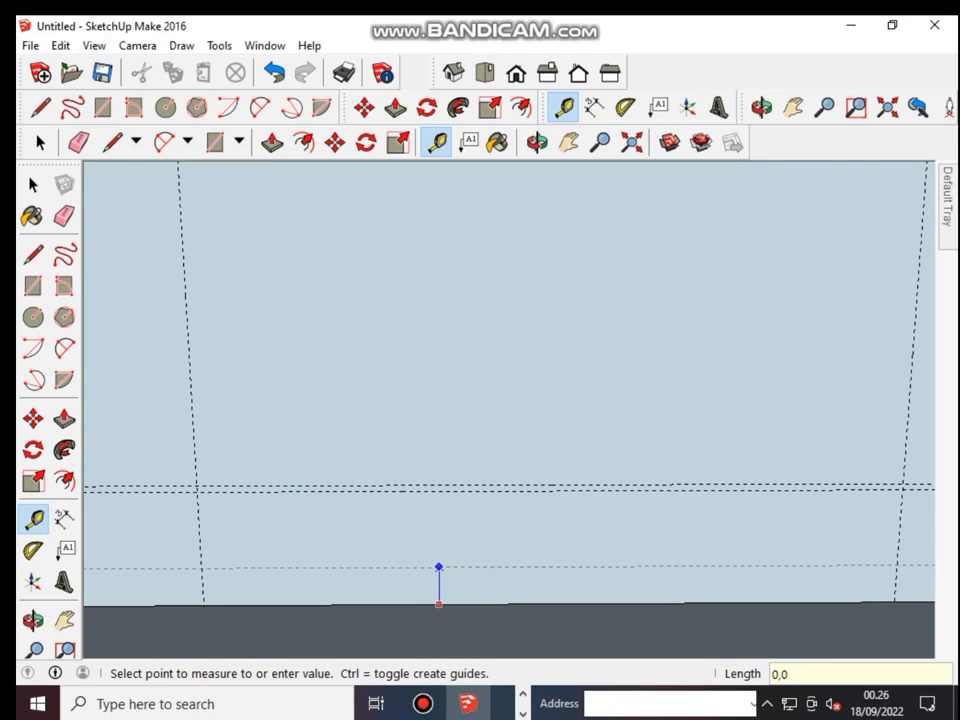
scroll(439, 567, down, 3)
scroll(450, 557, down, 2)
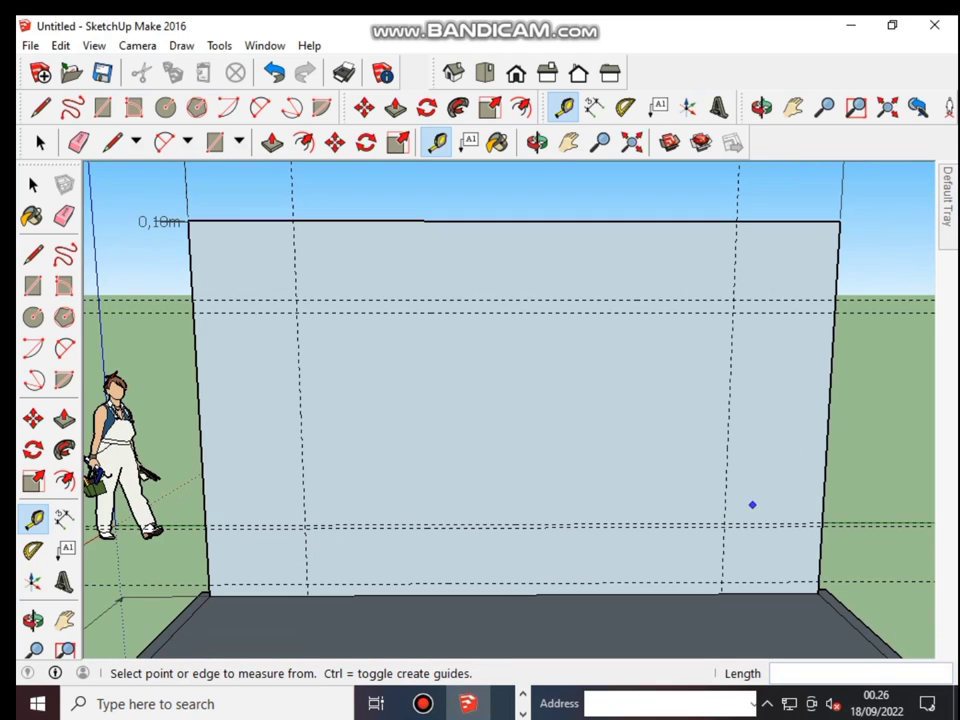
key(l)
scroll(320, 585, up, 3)
click(326, 585)
scroll(310, 600, down, 2)
Trace lines up the left guide, across the upper guide and down the right guide.
scroll(302, 611, down, 1)
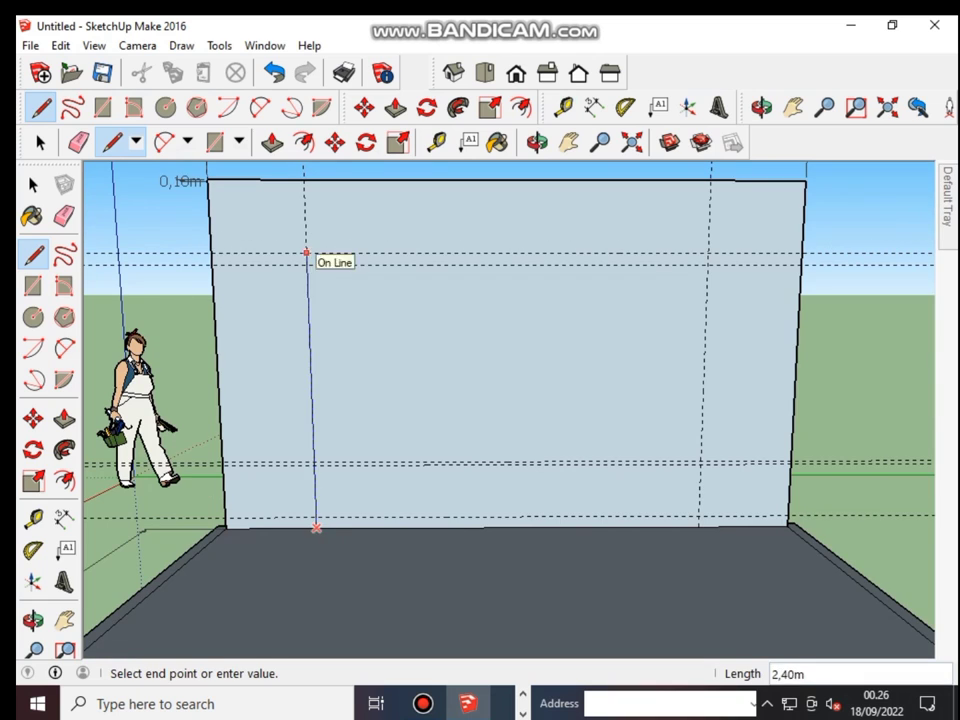
click(307, 253)
click(212, 253)
click(803, 253)
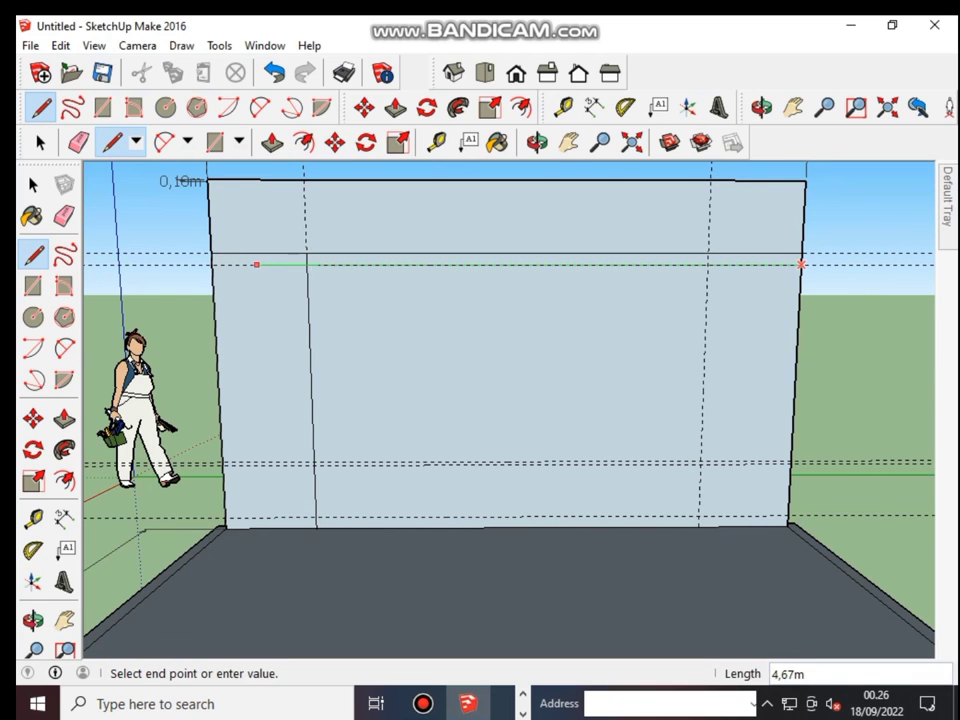
click(700, 461)
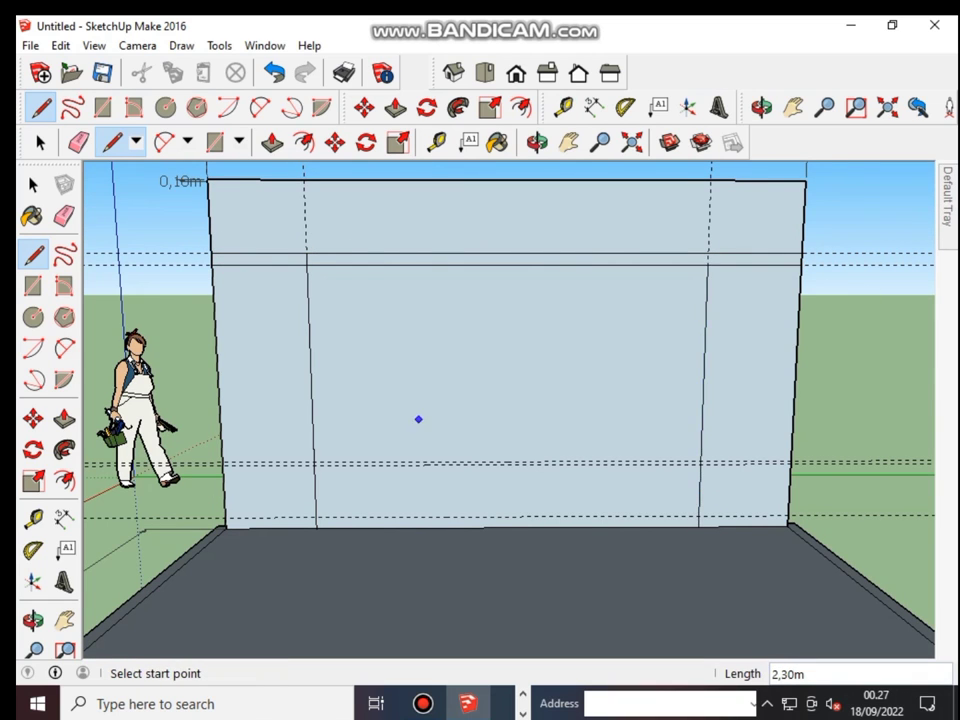
scroll(214, 454, up, 3)
Draw horizontal lines along the lower guide from the wall's left edge.
click(214, 454)
scroll(214, 454, down, 3)
click(820, 462)
scroll(205, 461, up, 2)
scroll(205, 461, up, 2)
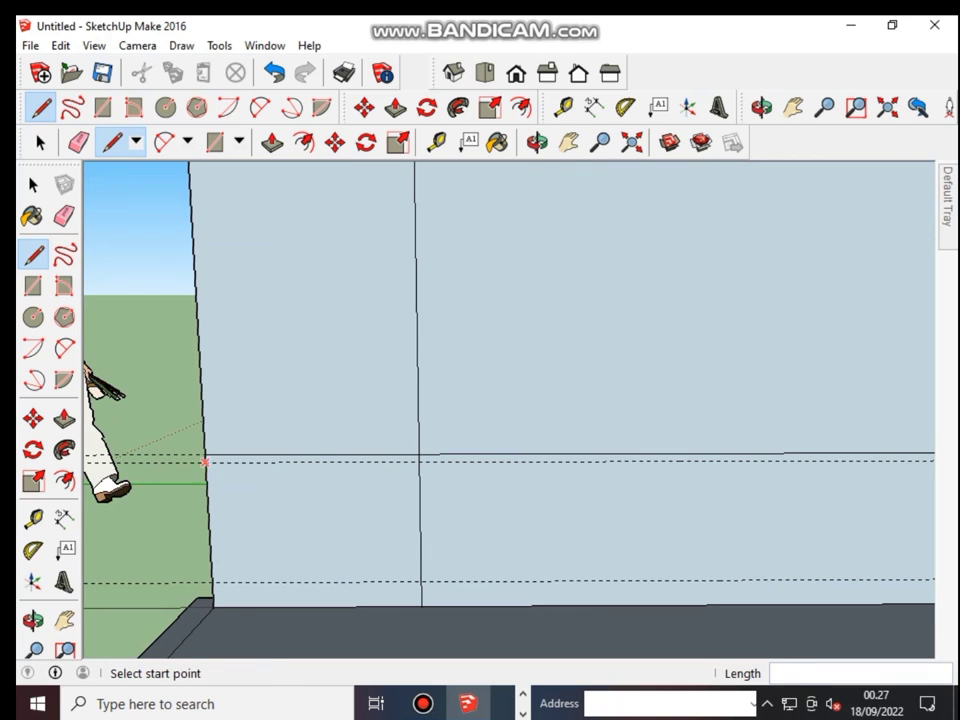
click(204, 455)
key(Escape)
click(204, 454)
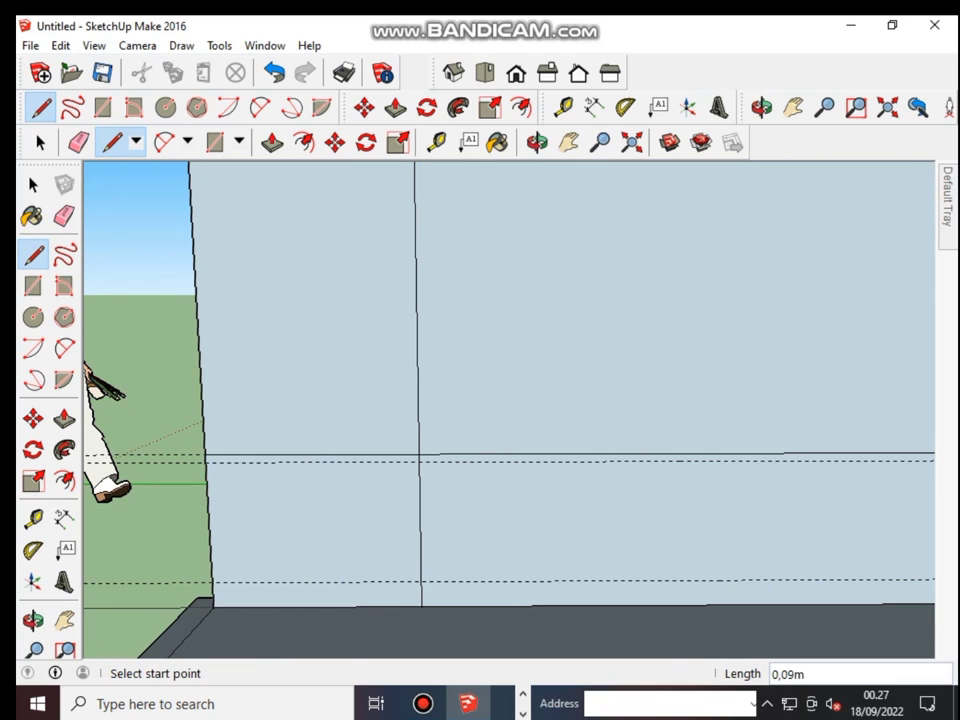
click(207, 457)
scroll(694, 469, down, 3)
click(694, 469)
scroll(694, 469, up, 2)
scroll(780, 510, down, 2)
Cancel the stray lines started at the wall's bottom edge.
click(780, 512)
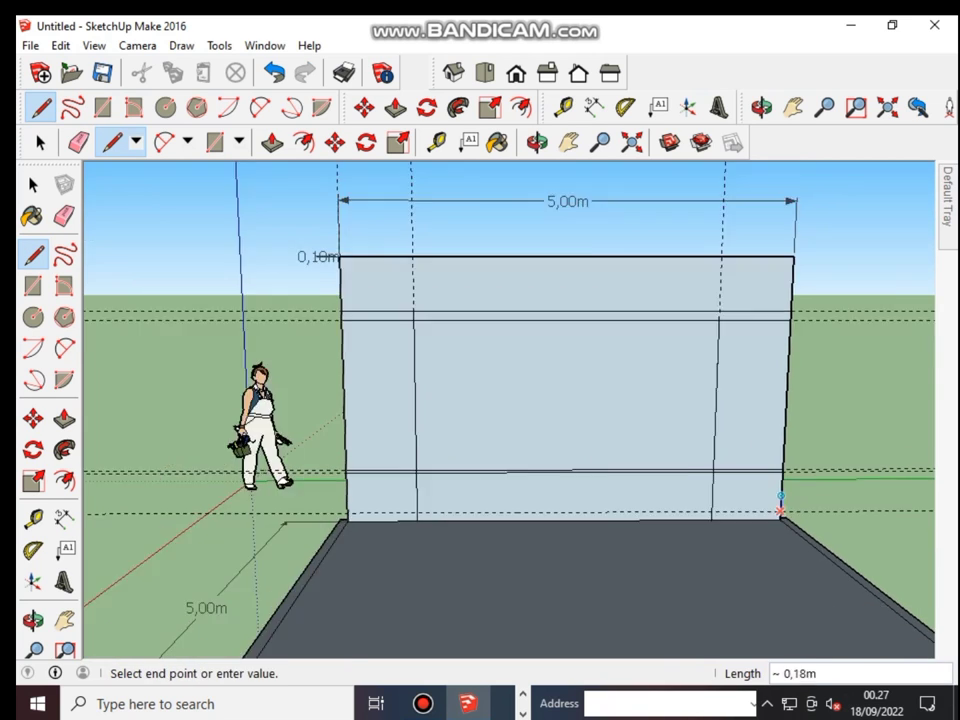
key(Escape)
scroll(180, 518, up, 3)
scroll(400, 514, down, 3)
click(400, 514)
scroll(700, 510, up, 3)
scroll(700, 510, down, 3)
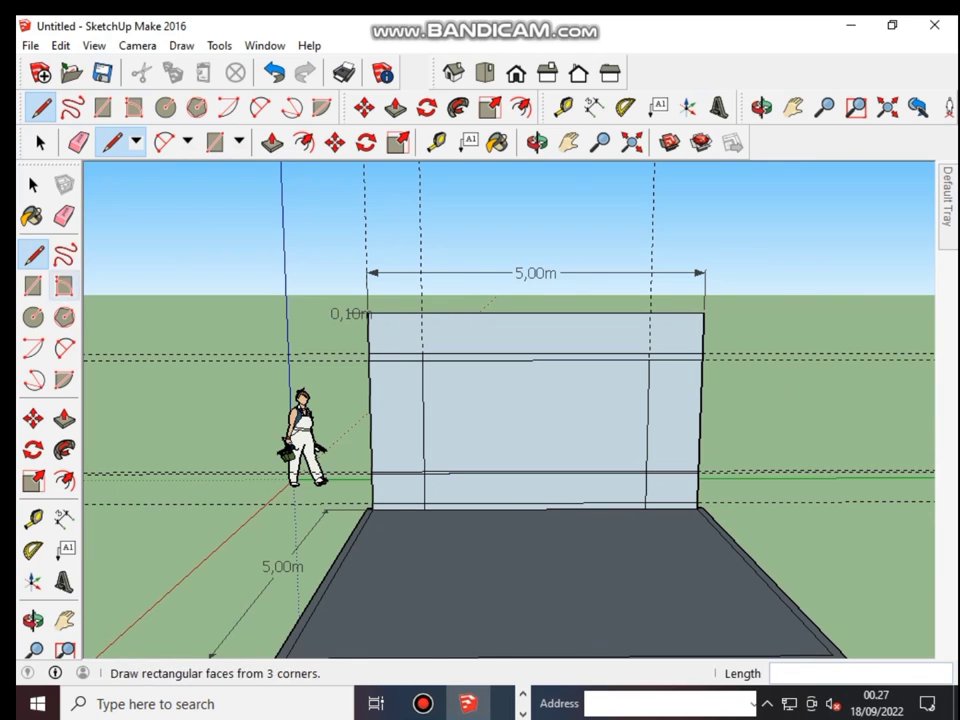
click(78, 143)
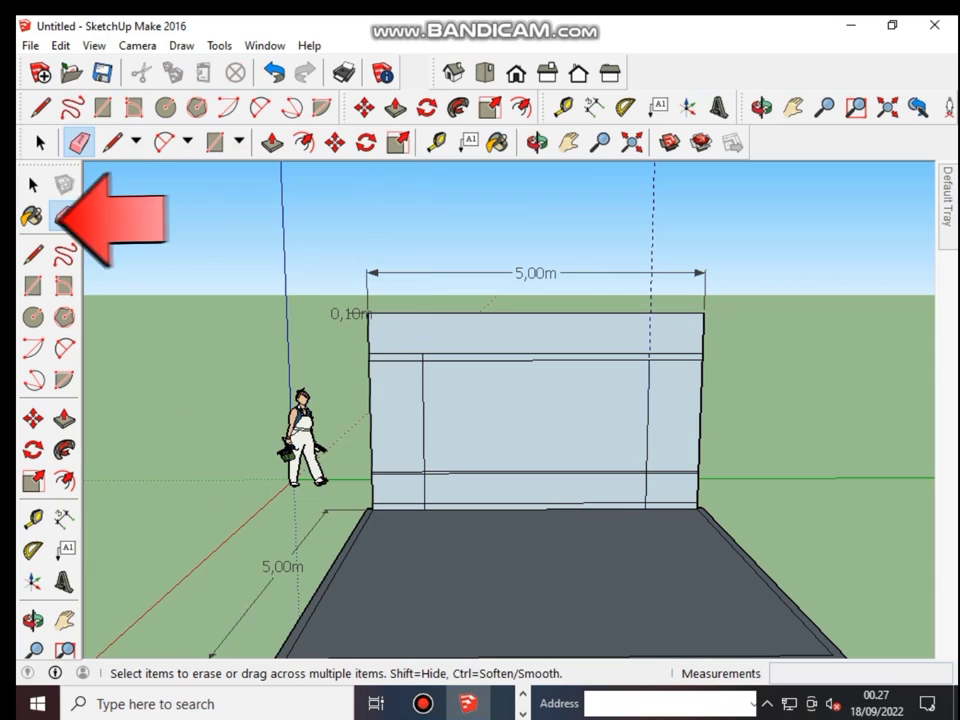
Erase the dashed guides from the back wall and orbit to view it from above.
scroll(510, 410, up, 3)
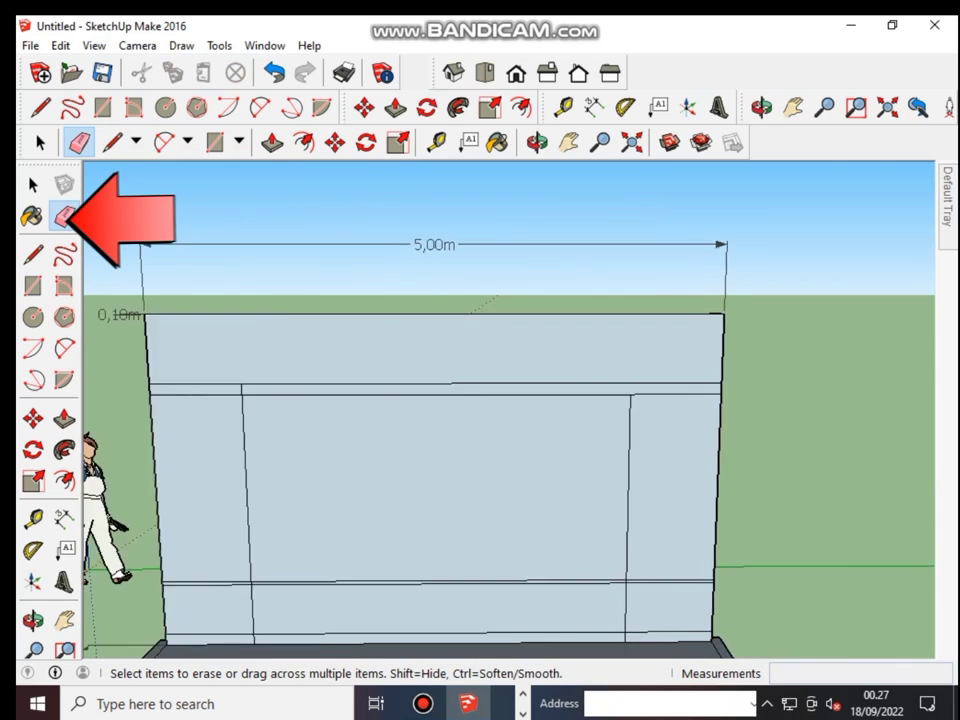
scroll(510, 410, down, 4)
scroll(510, 410, up, 3)
scroll(96, 476, up, 3)
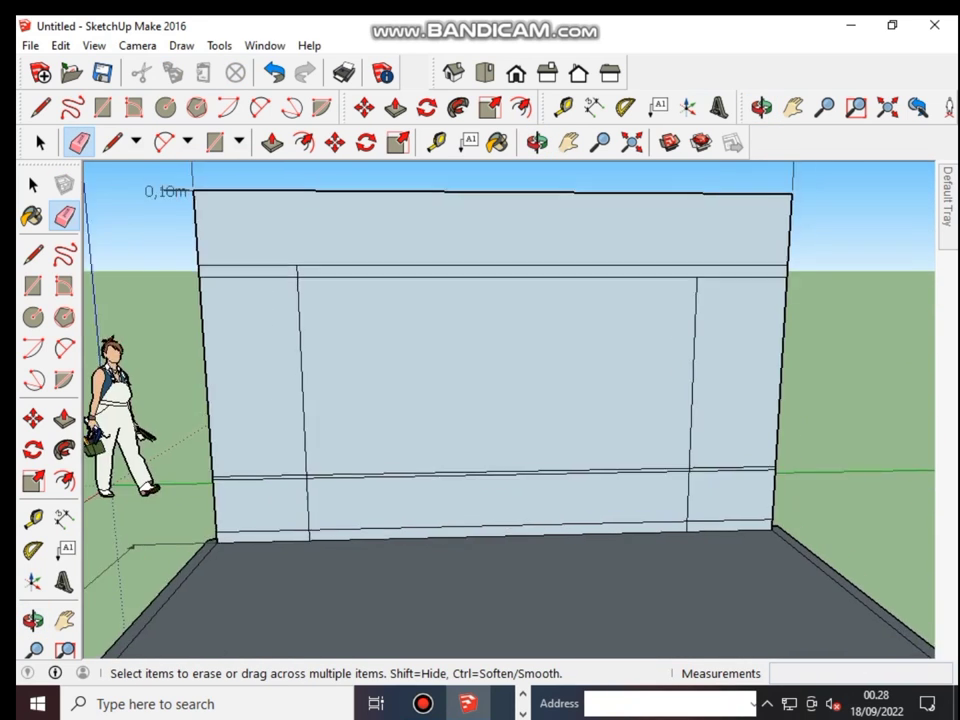
scroll(96, 476, down, 3)
middle_drag(96, 476, 110, 440)
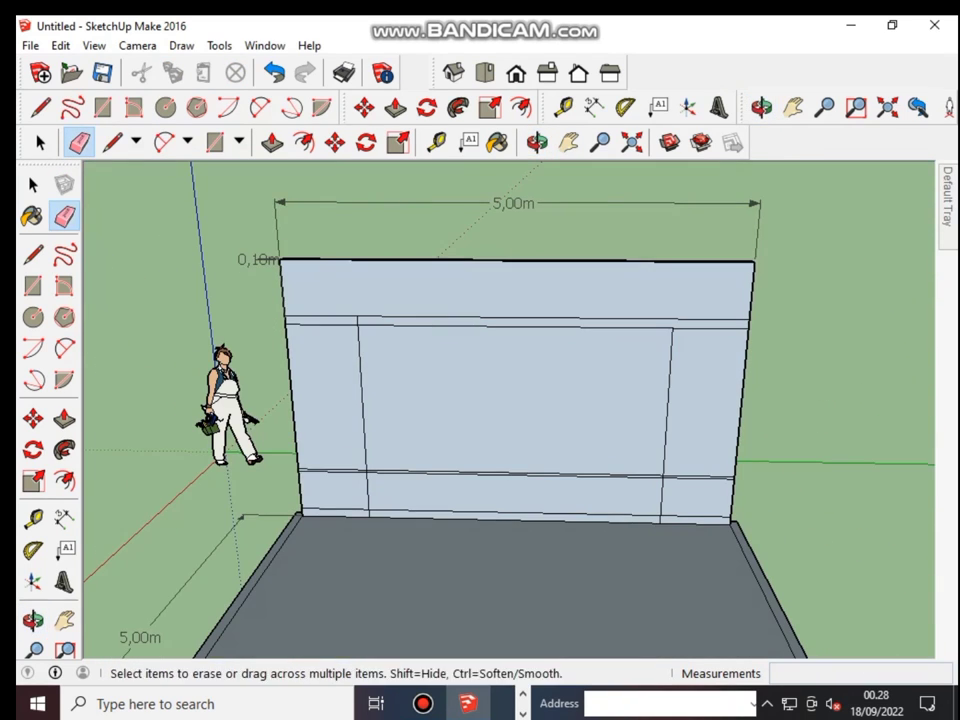
Pull the left side strip out from the wall, undoing an extra pull on the right box.
key(p)
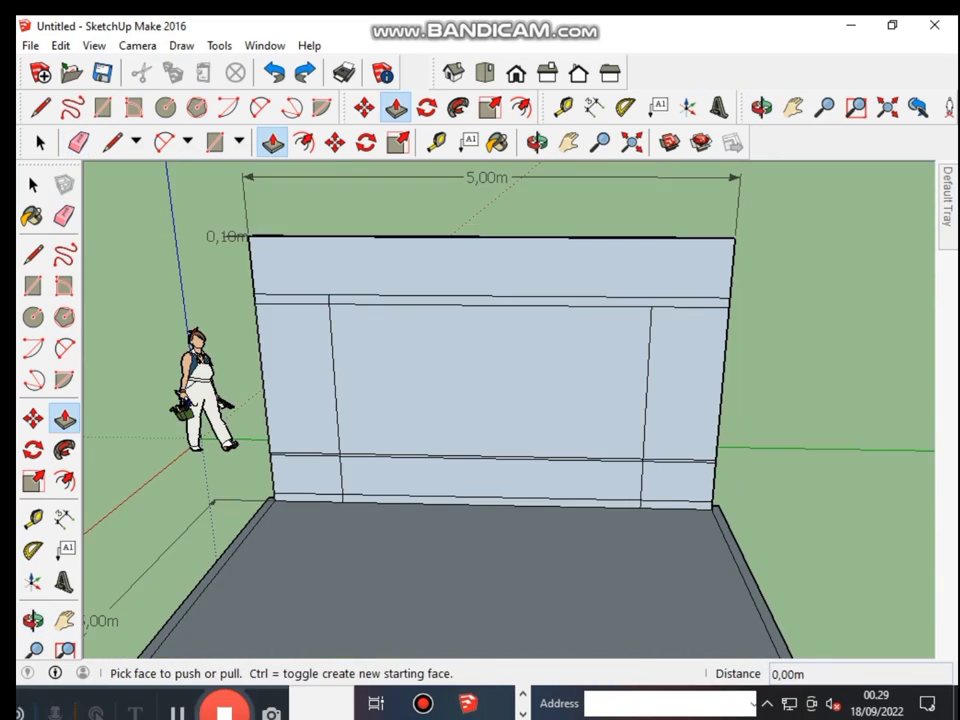
click(290, 385)
click(290, 420)
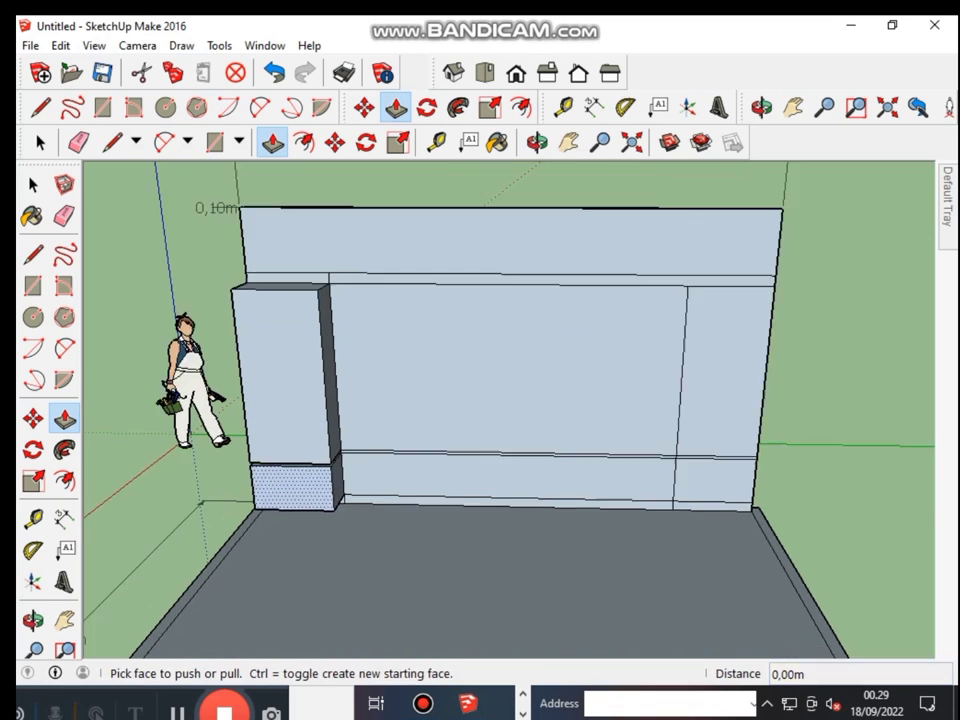
scroll(580, 549, up, 5)
scroll(580, 549, down, 4)
scroll(580, 549, down, 2)
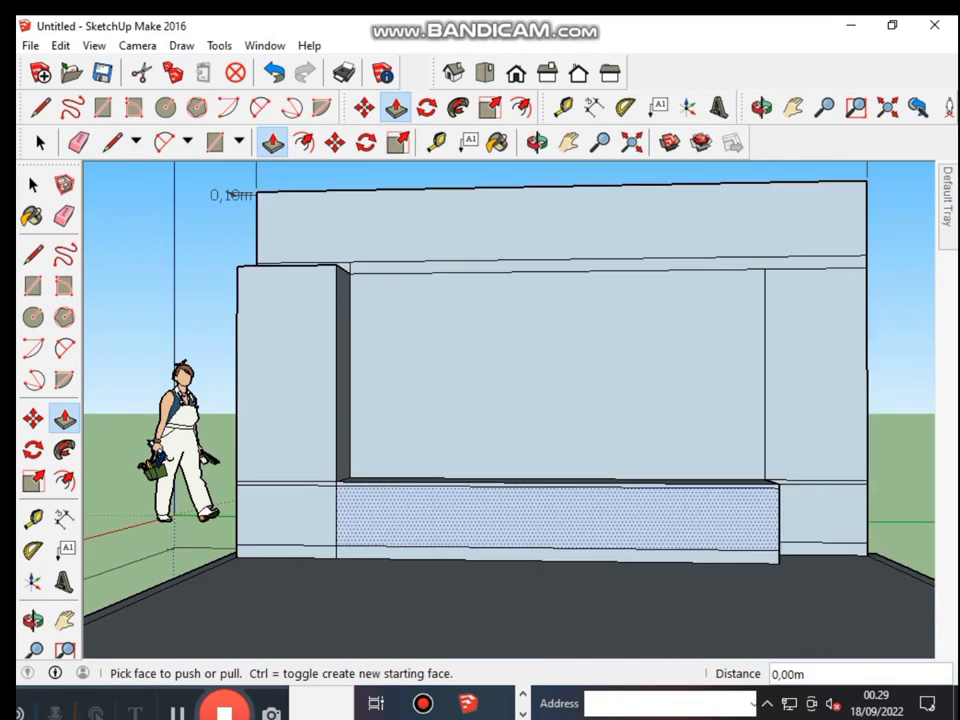
scroll(580, 549, up, 5)
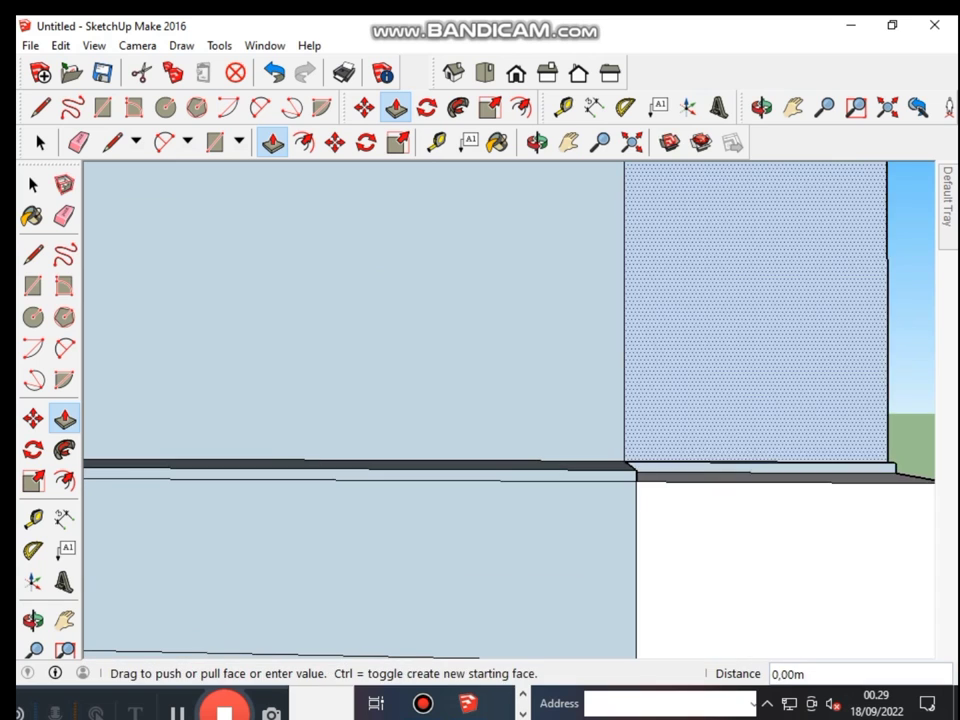
key(ctrl+z)
Push the central panel back 0,40 m (-0,4) and repeat the push on another panel.
click(350, 465)
text(-0,4)
key(Return)
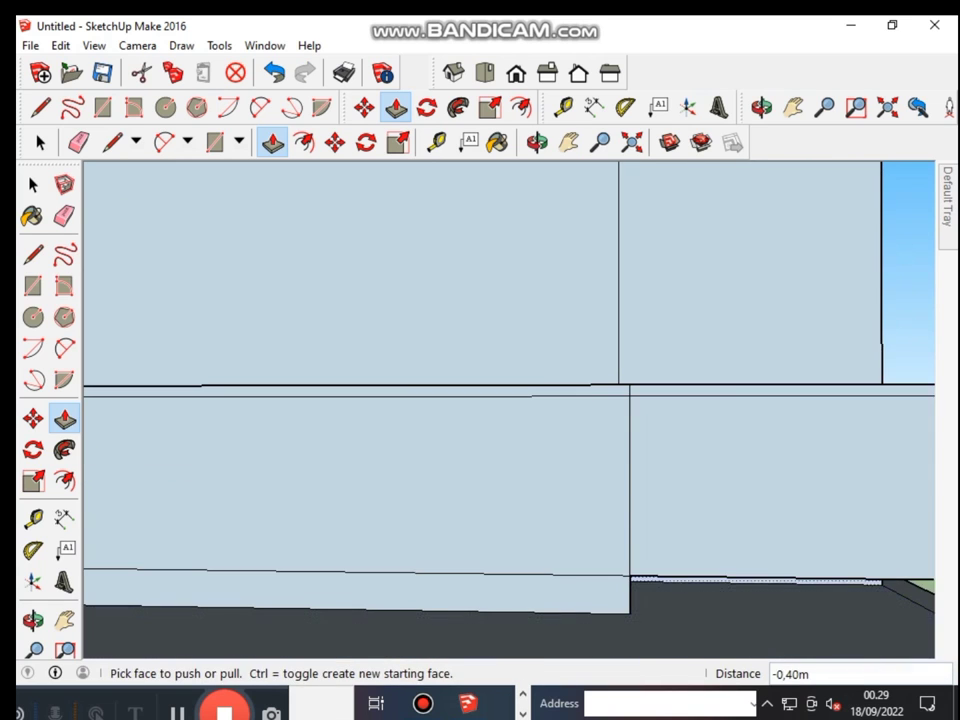
scroll(510, 410, down, 2)
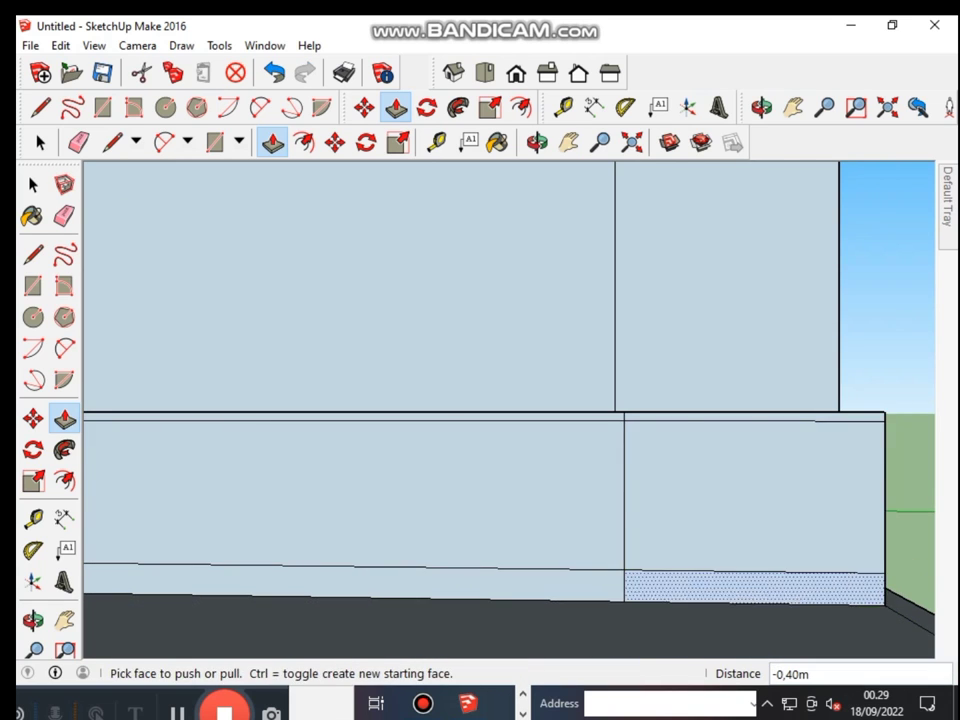
scroll(480, 400, down, 3)
double_click(677, 380)
scroll(480, 400, up, 3)
scroll(480, 400, down, 3)
scroll(480, 400, up, 3)
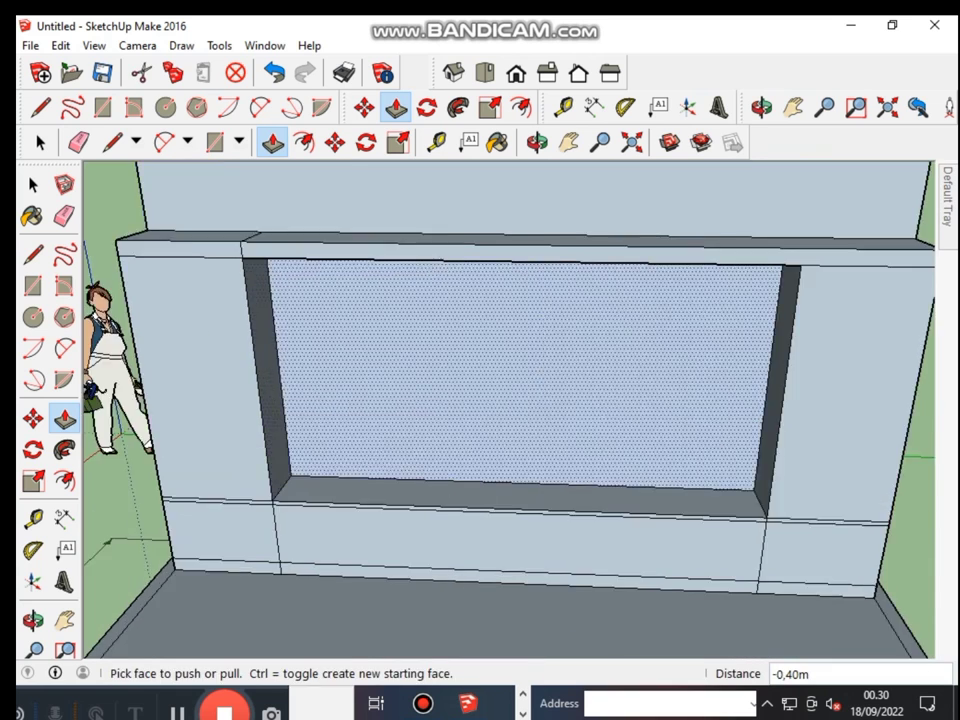
Select the Eraser and zoom in and out around the recessed niche.
key(e)
scroll(480, 400, up, 2)
scroll(480, 400, down, 1)
scroll(480, 400, up, 1)
scroll(480, 400, up, 1)
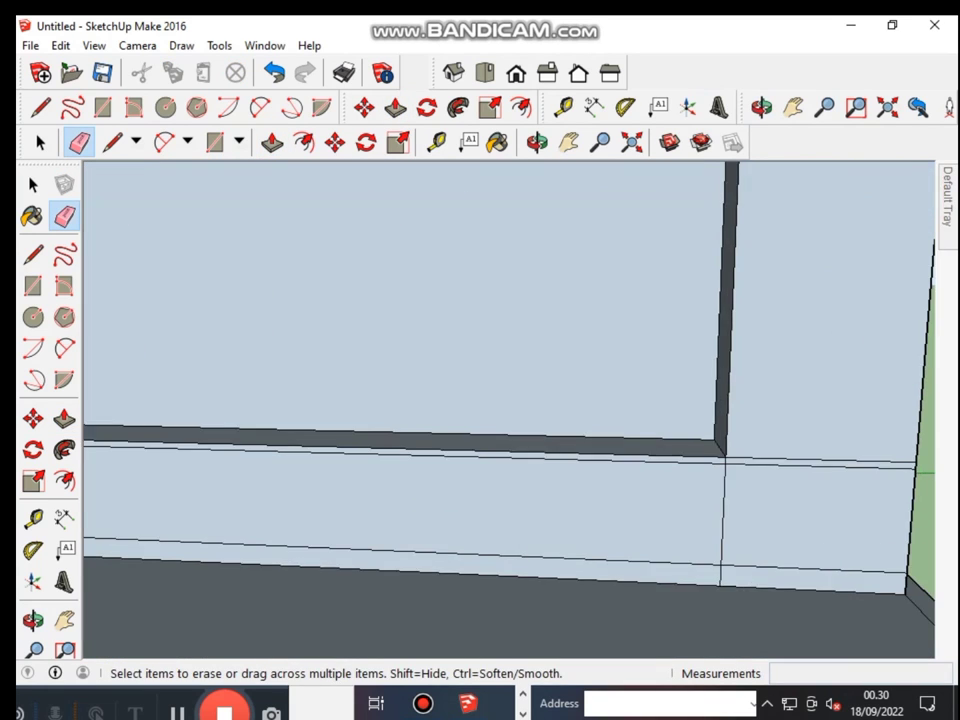
scroll(480, 400, down, 3)
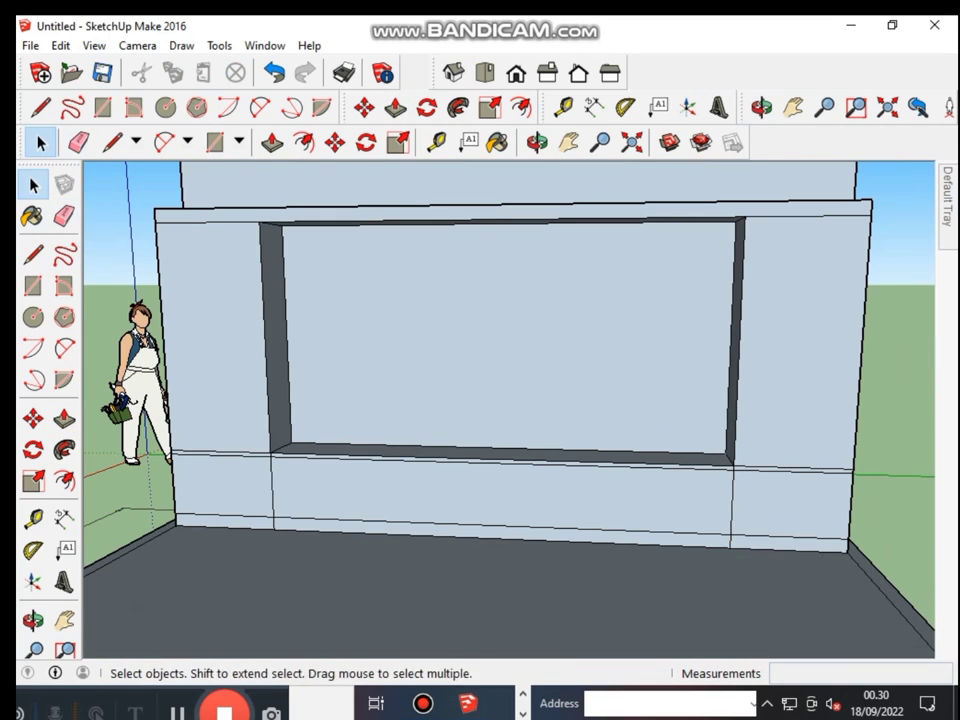
scroll(368, 466, up, 3)
Divide the edge beneath the niche into six equal segments.
right_click(431, 448)
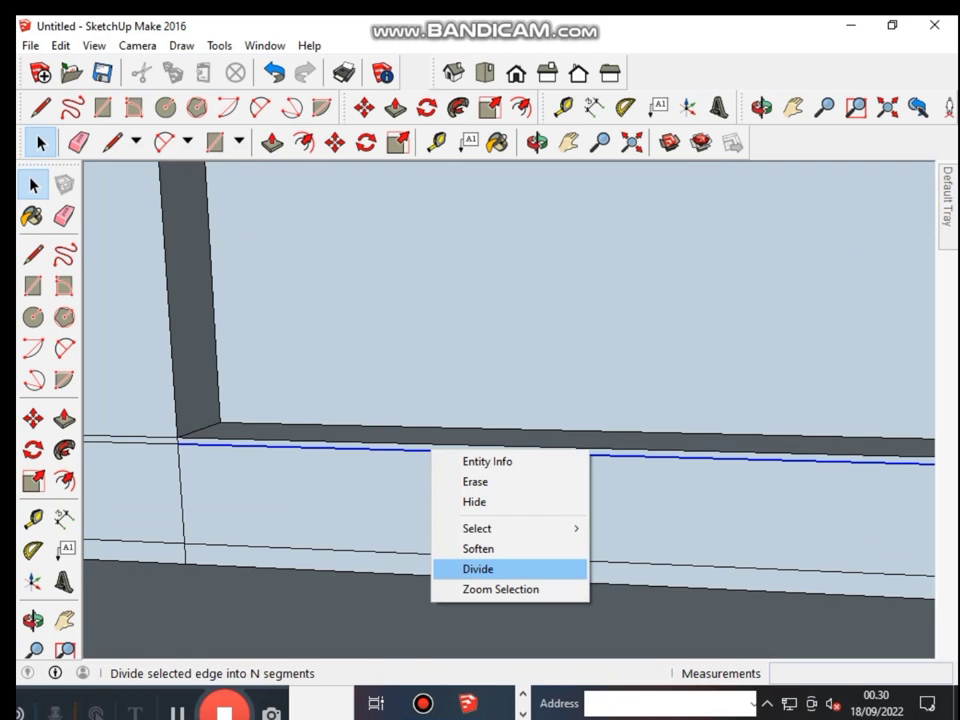
click(478, 568)
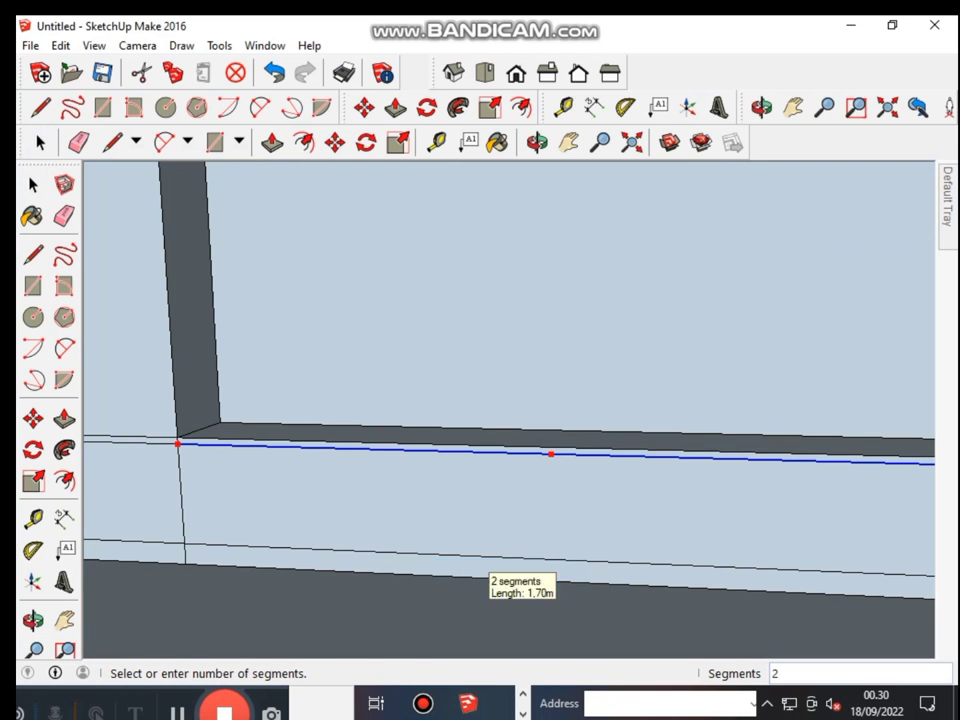
scroll(530, 490, down, 2)
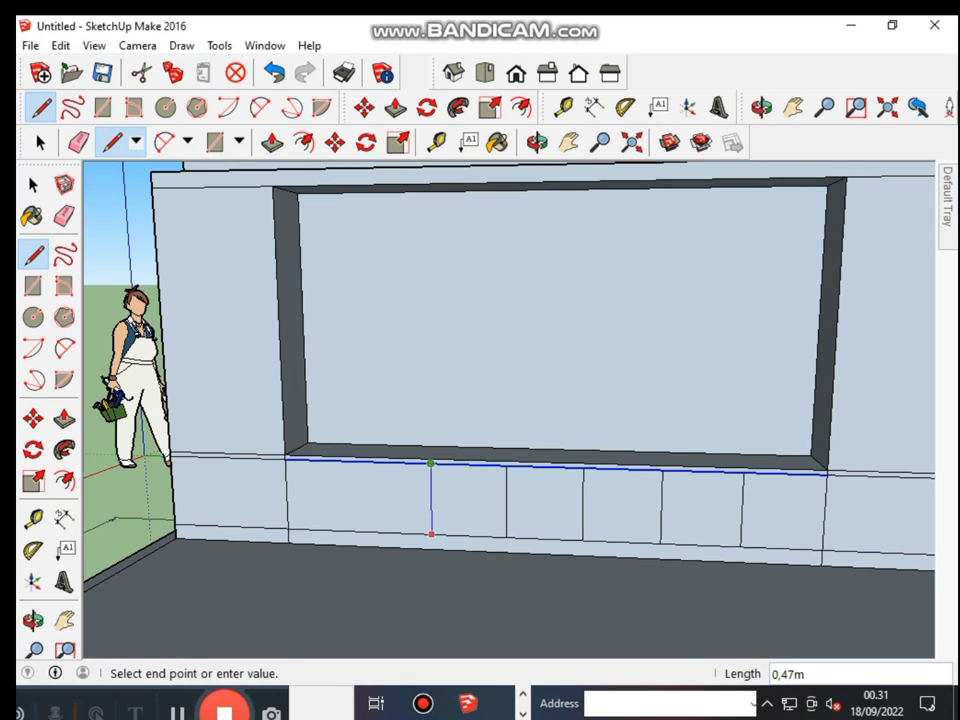
key(Escape)
Draw a horizontal line across the wall unit's right side panel.
mouse_move(358, 519)
middle_down()
mouse_move(188, 550)
mouse_move(531, 476)
mouse_move(557, 486)
mouse_move(540, 470)
mouse_move(600, 503)
mouse_move(823, 328)
middle_up()
scroll(553, 467, up, 3)
scroll(570, 480, down, 3)
click(786, 359)
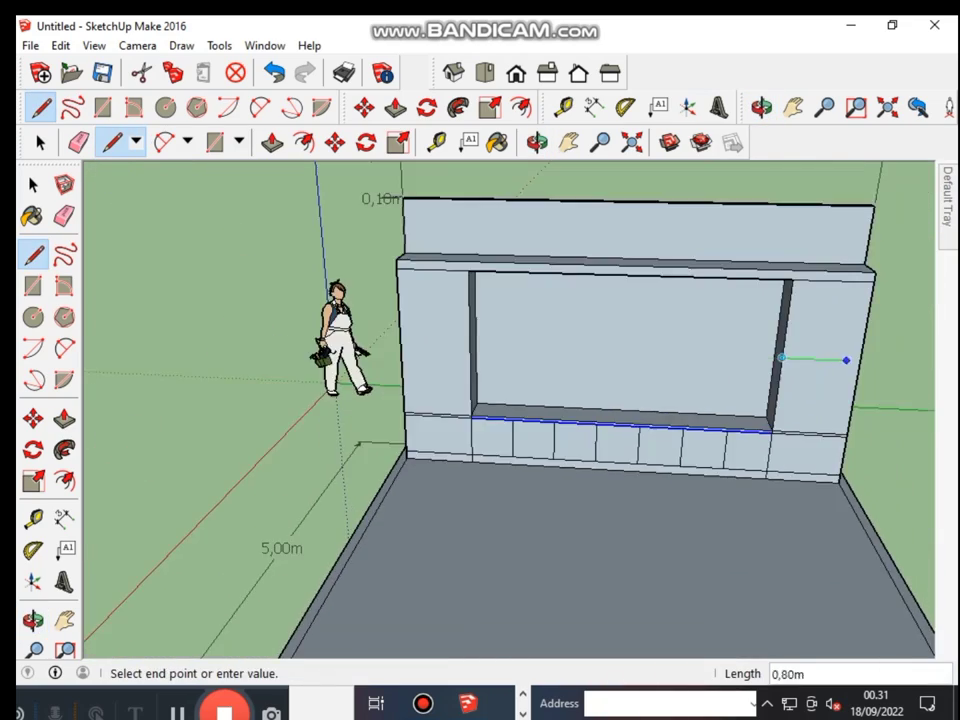
scroll(846, 360, up, 3)
click(852, 347)
scroll(118, 373, down, 3)
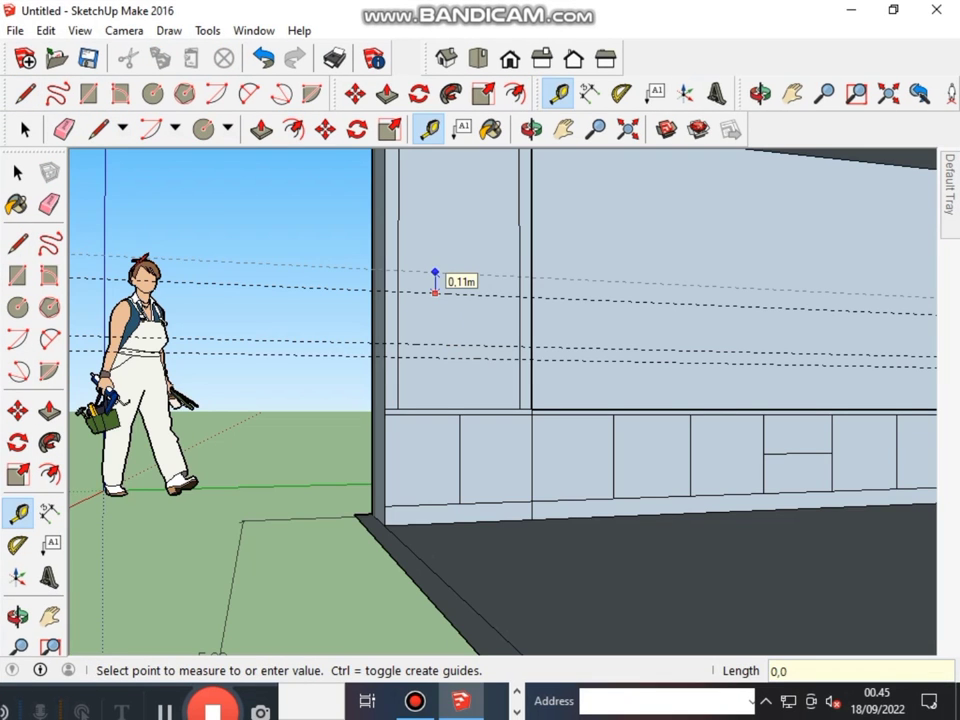
Place Tape Measure guides on the left side panel to mark the shelf division heights.
scroll(439, 393, down, 1)
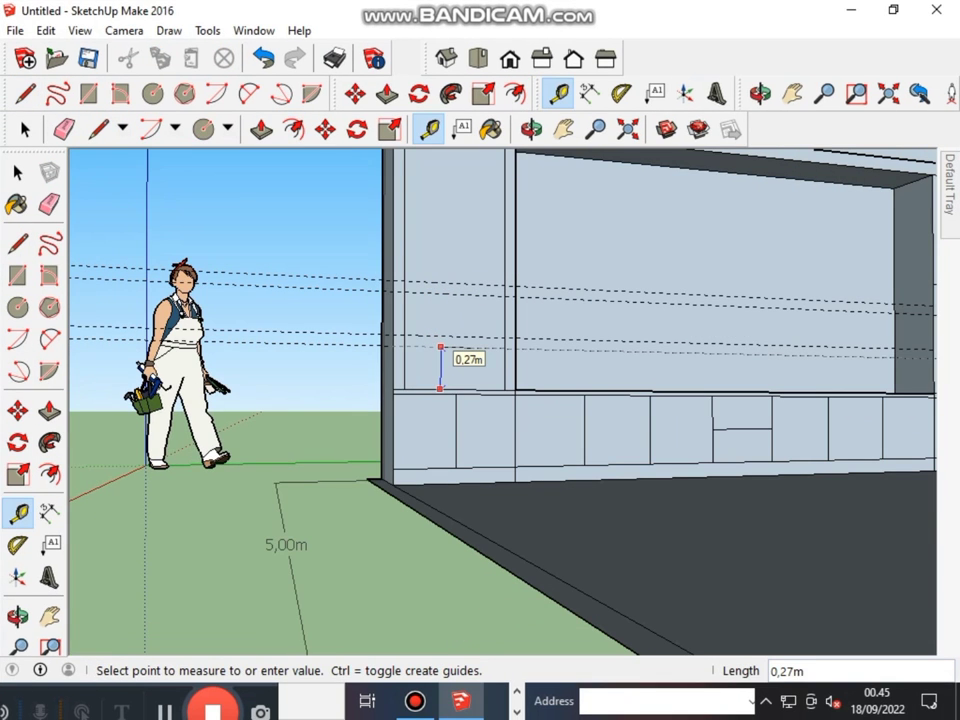
scroll(441, 388, up, 2)
scroll(431, 392, up, 2)
click(431, 392)
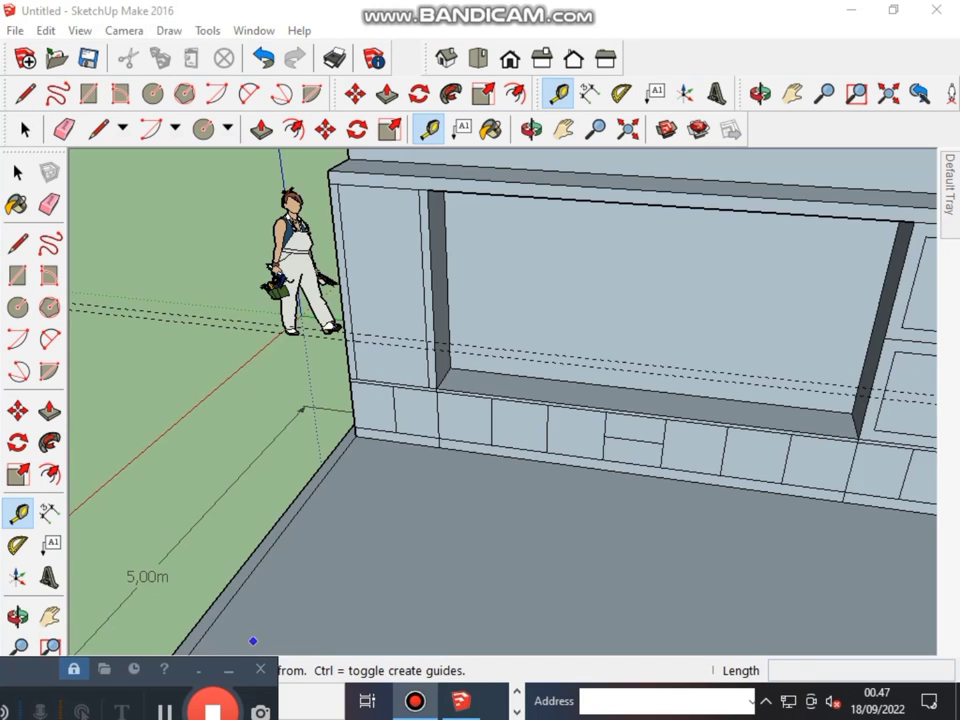
scroll(385, 313, up, 2)
click(385, 313)
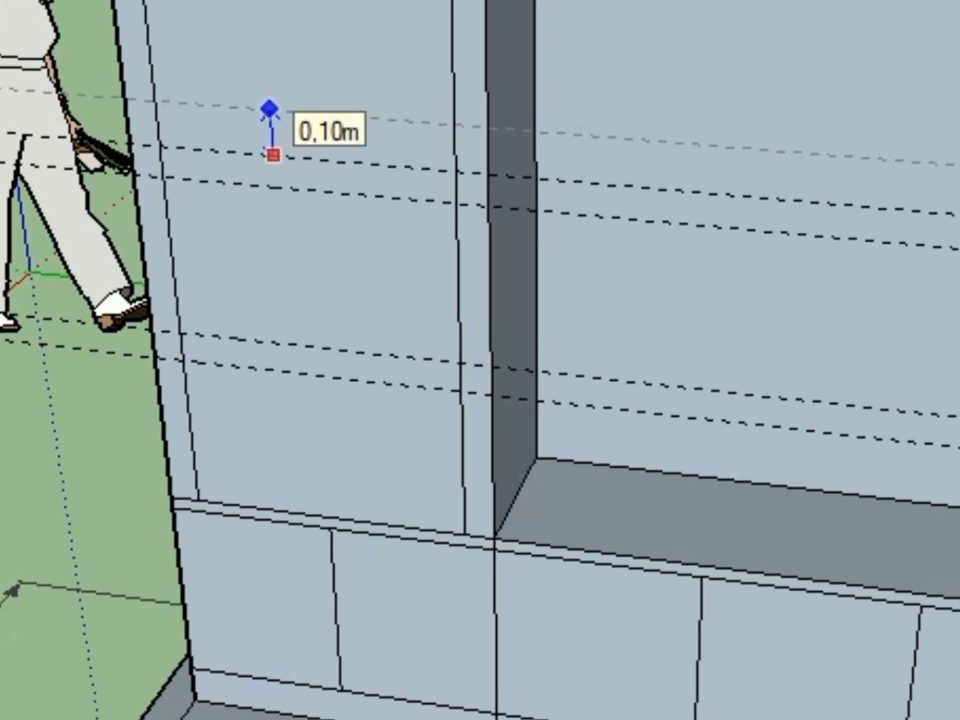
scroll(273, 154, down, 2)
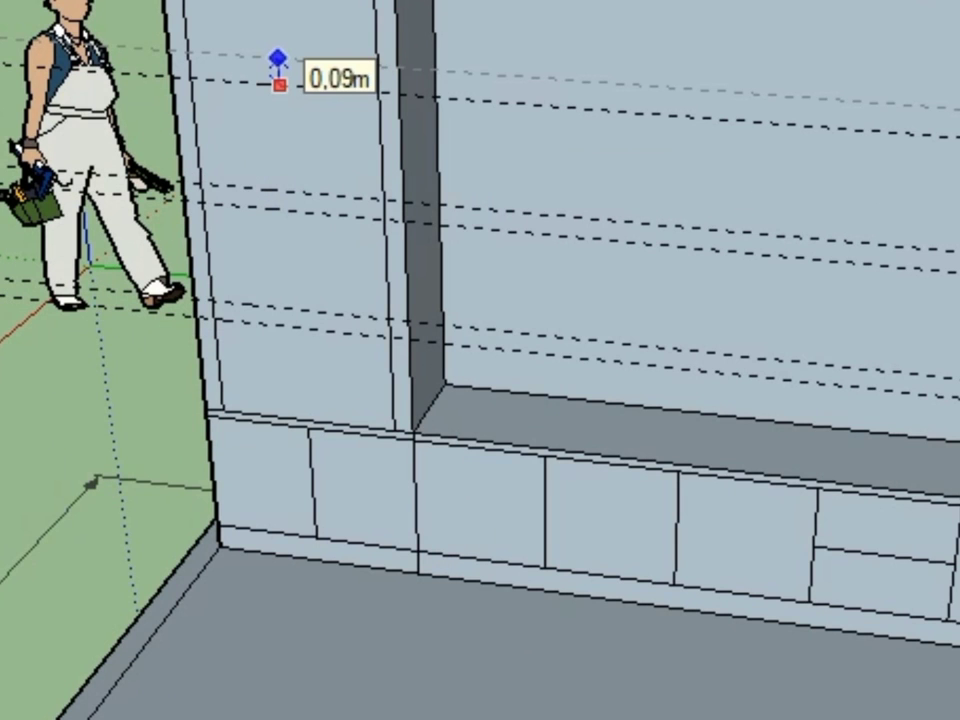
scroll(279, 82, up, 2)
scroll(281, 66, up, 2)
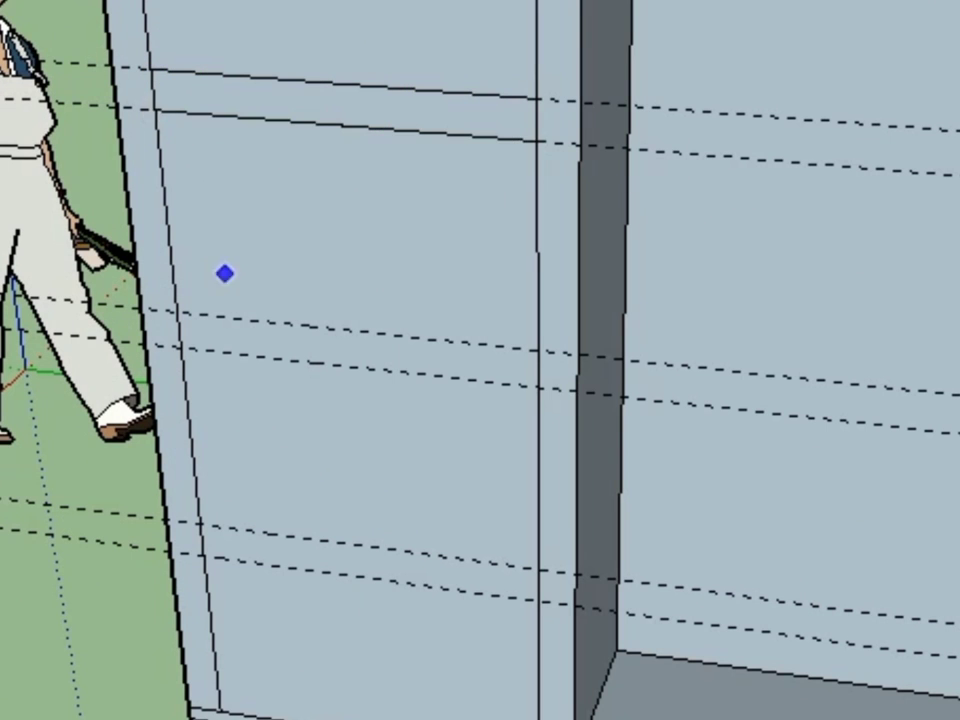
scroll(537, 385, up, 1)
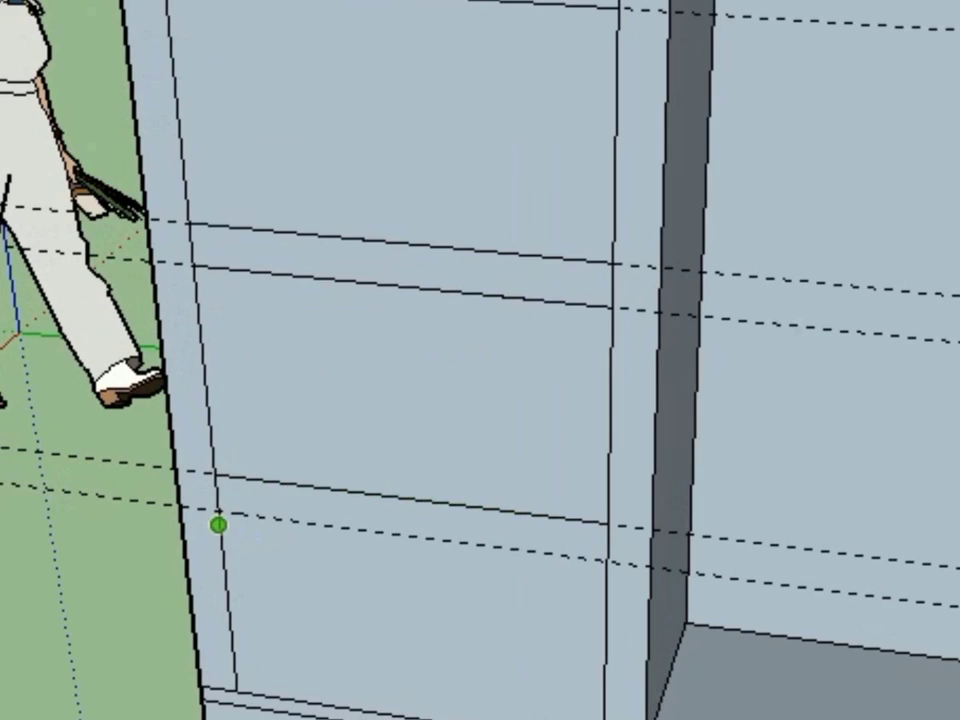
scroll(216, 506, up, 2)
scroll(543, 447, down, 3)
Push the four stacked left-column panels into the wall as open shelves.
scroll(235, 329, down, 2)
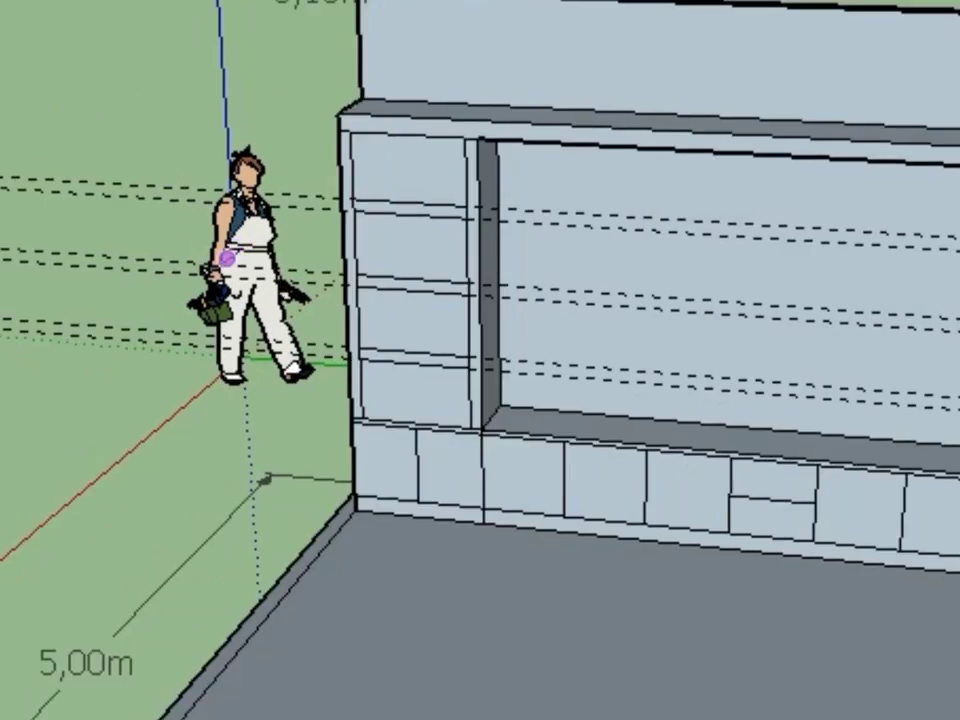
scroll(223, 270, up, 1)
scroll(246, 207, up, 1)
scroll(420, 285, up, 1)
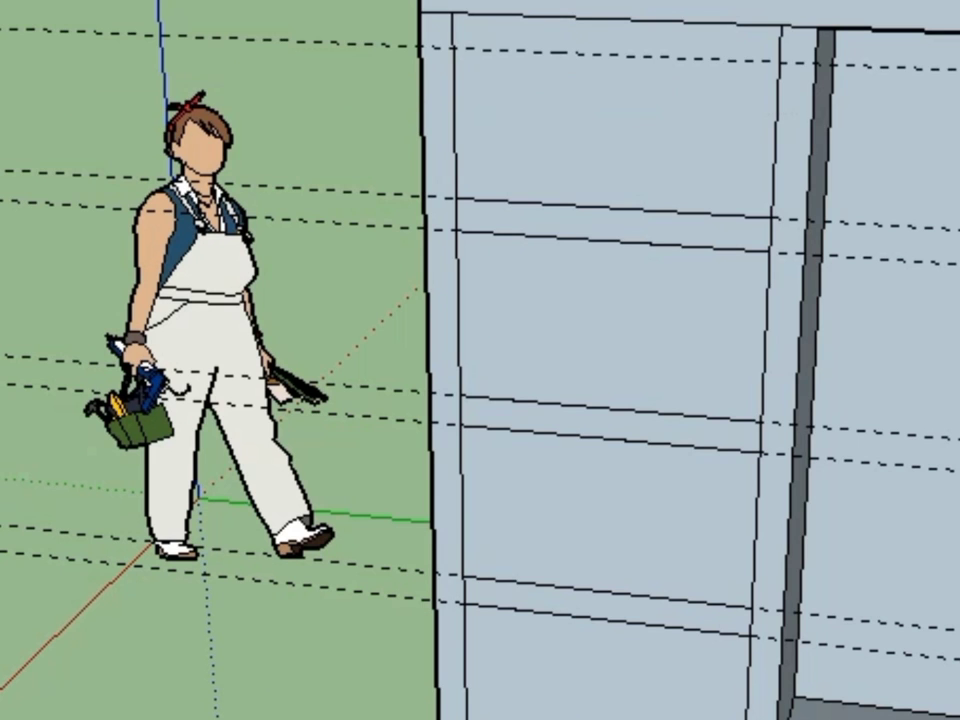
middle_drag(453, 47, 537, 591)
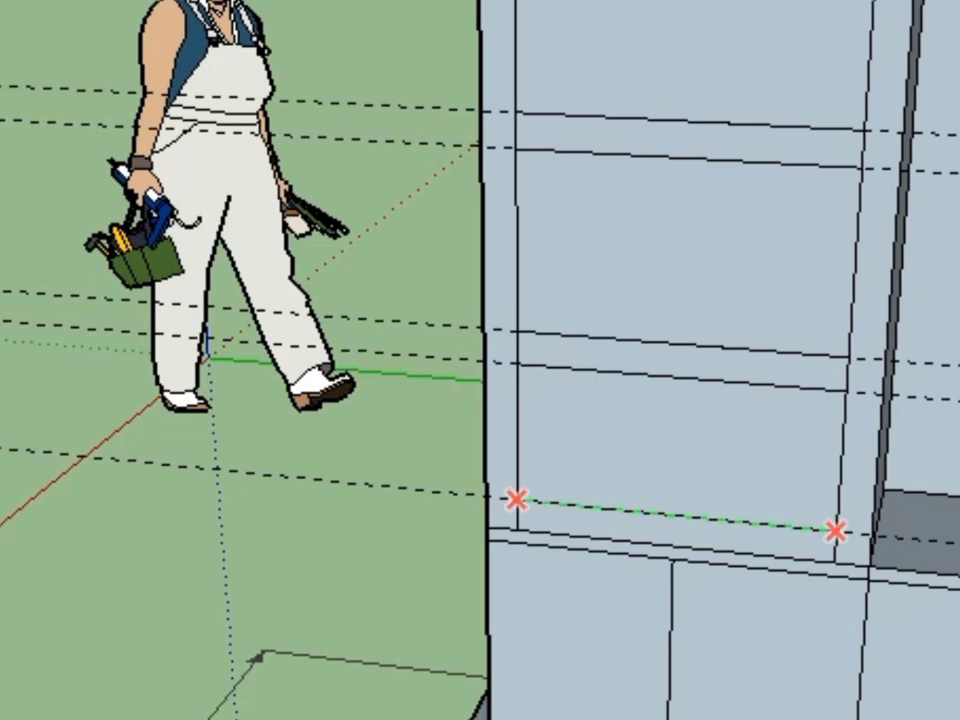
scroll(612, 558, down, 3)
scroll(769, 404, up, 2)
scroll(300, 60, up, 1)
scroll(880, 170, down, 1)
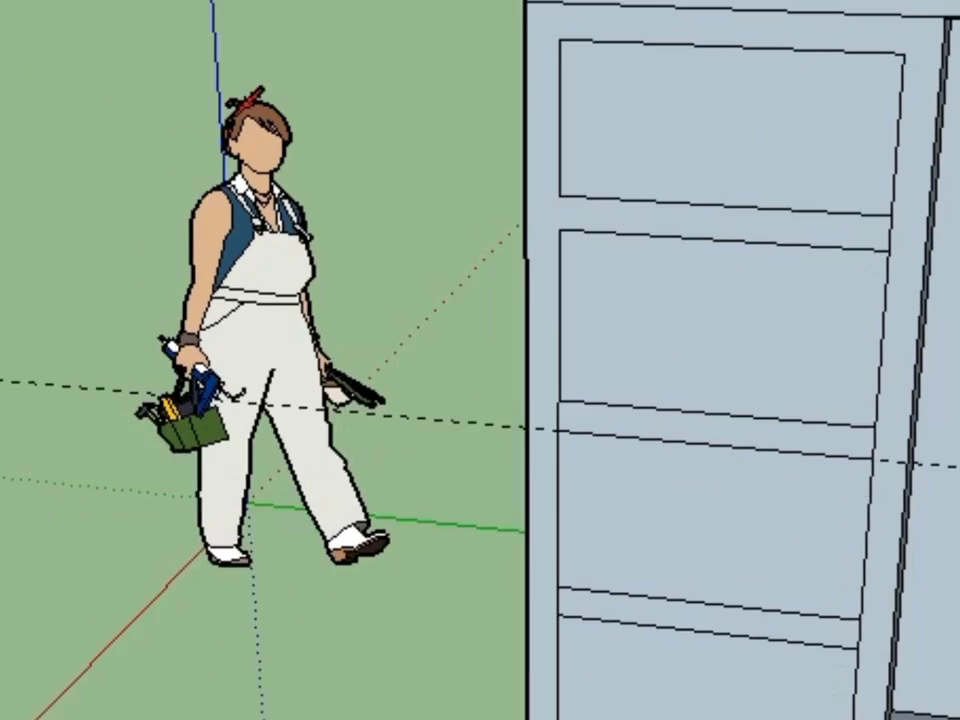
scroll(930, 490, up, 2)
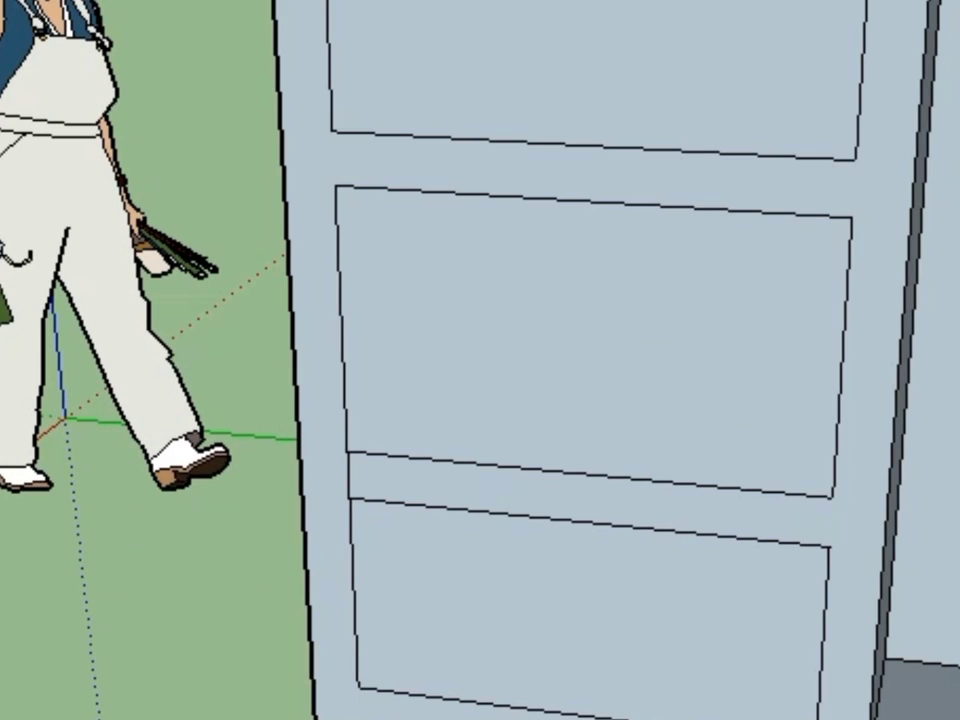
scroll(582, 370, down, 3)
scroll(650, 235, up, 2)
double_click(745, 110)
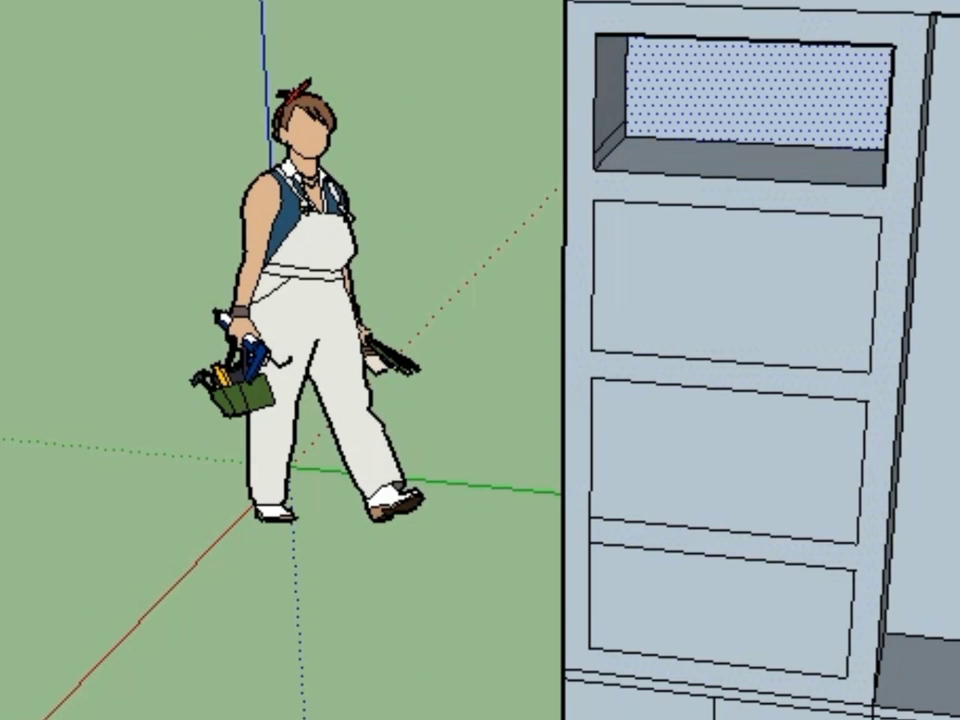
double_click(735, 285)
double_click(730, 460)
double_click(720, 600)
Orbit around the wall unit to inspect the new shelf compartments.
middle_drag(720, 600, 600, 500)
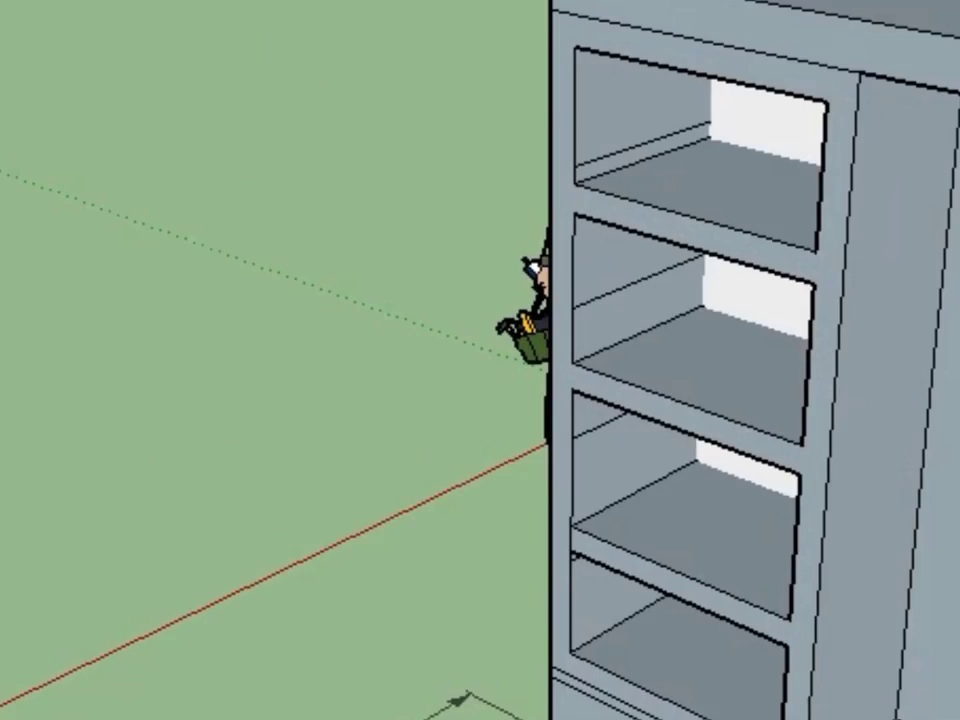
scroll(680, 400, up, 3)
scroll(600, 400, down, 3)
middle_drag(600, 400, 600, 300)
scroll(600, 400, down, 3)
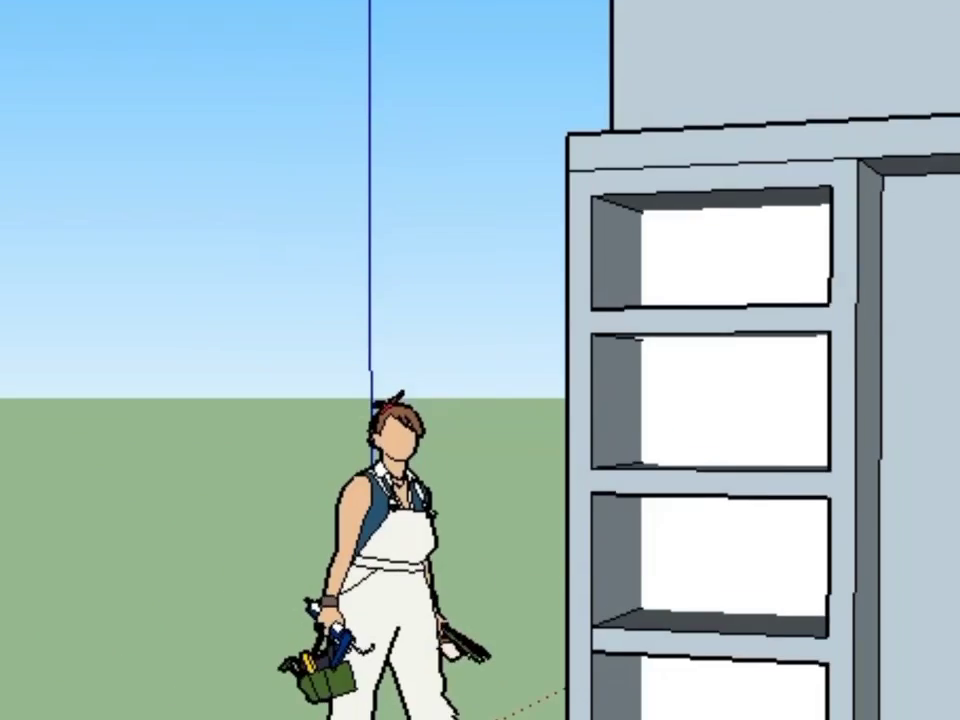
middle_drag(600, 400, 600, 480)
scroll(900, 550, up, 4)
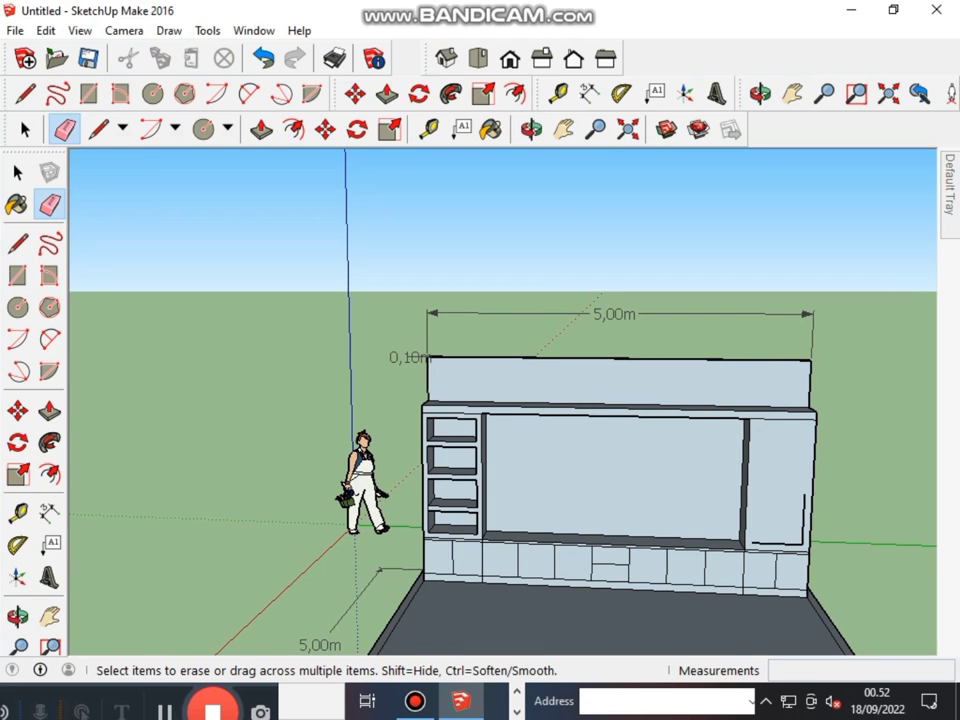
Start a line on the wall unit, then cancel it.
scroll(782, 520, up, 3)
scroll(765, 569, down, 4)
click(750, 589)
key(Escape)
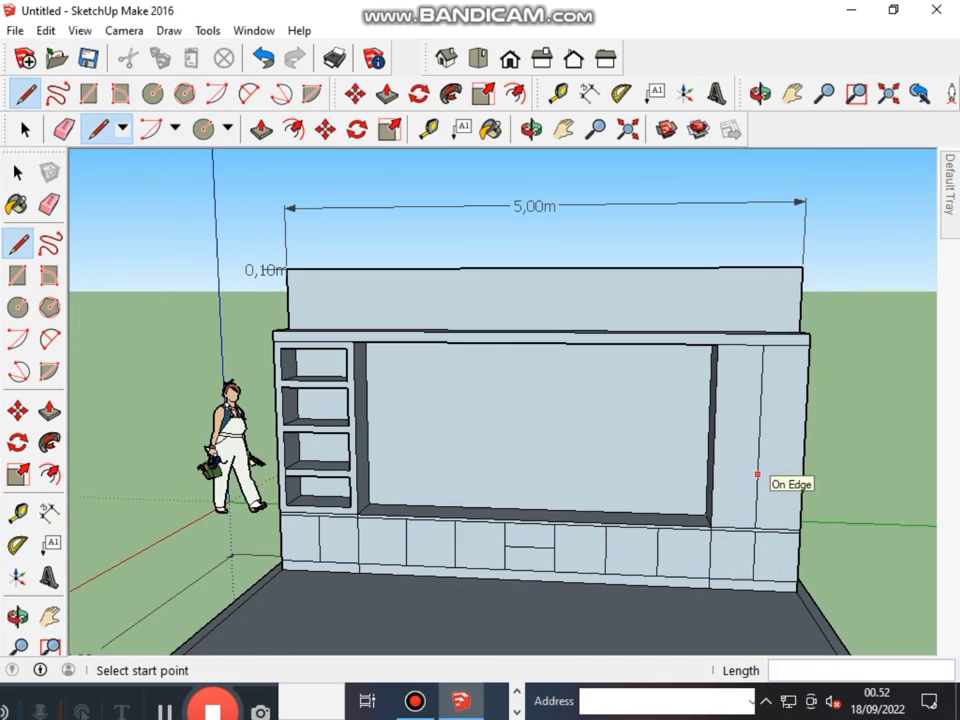
scroll(561, 465, down, 2)
scroll(746, 467, up, 3)
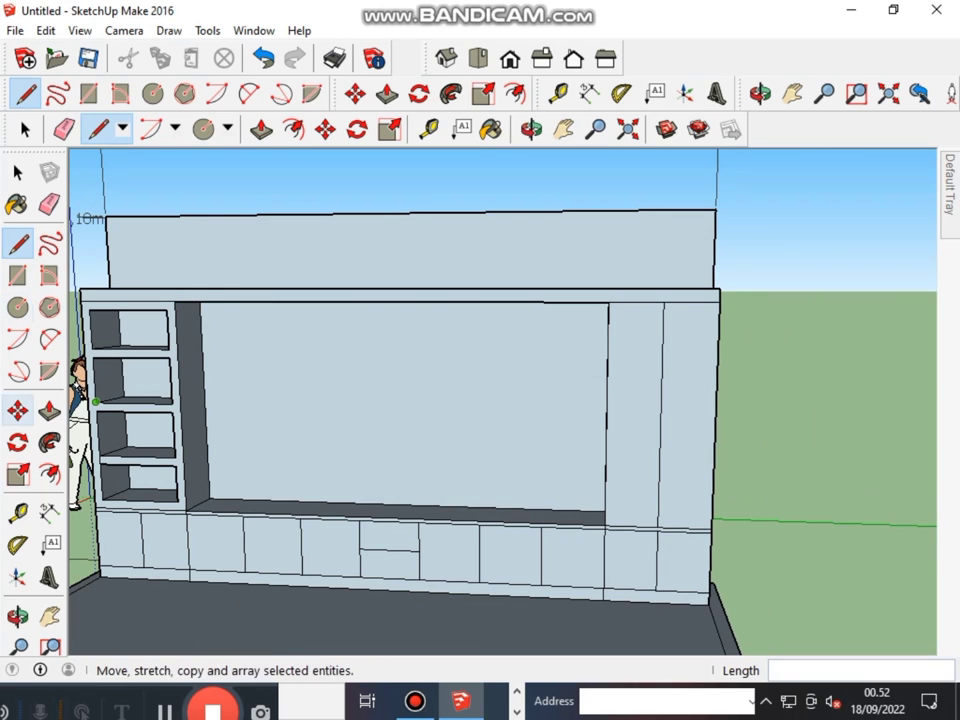
Offset the tall right cabinet face inward to outline inset door panels.
key(f)
click(620, 460)
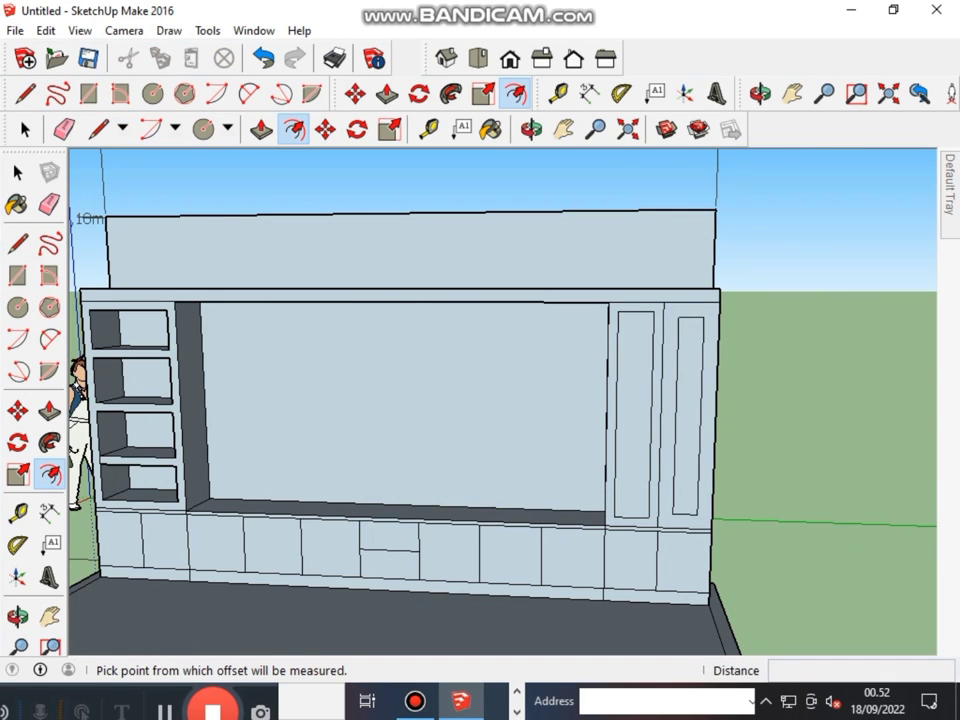
key(Escape)
scroll(660, 443, down, 3)
key(space)
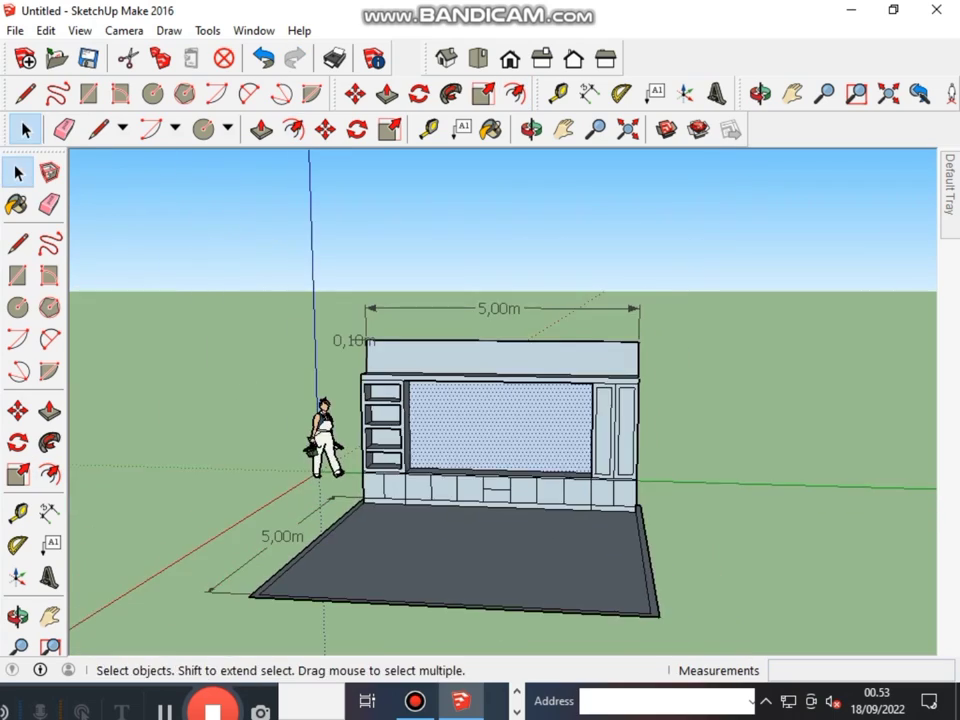
scroll(640, 500, up, 2)
scroll(640, 500, up, 2)
scroll(400, 320, down, 3)
scroll(400, 320, up, 3)
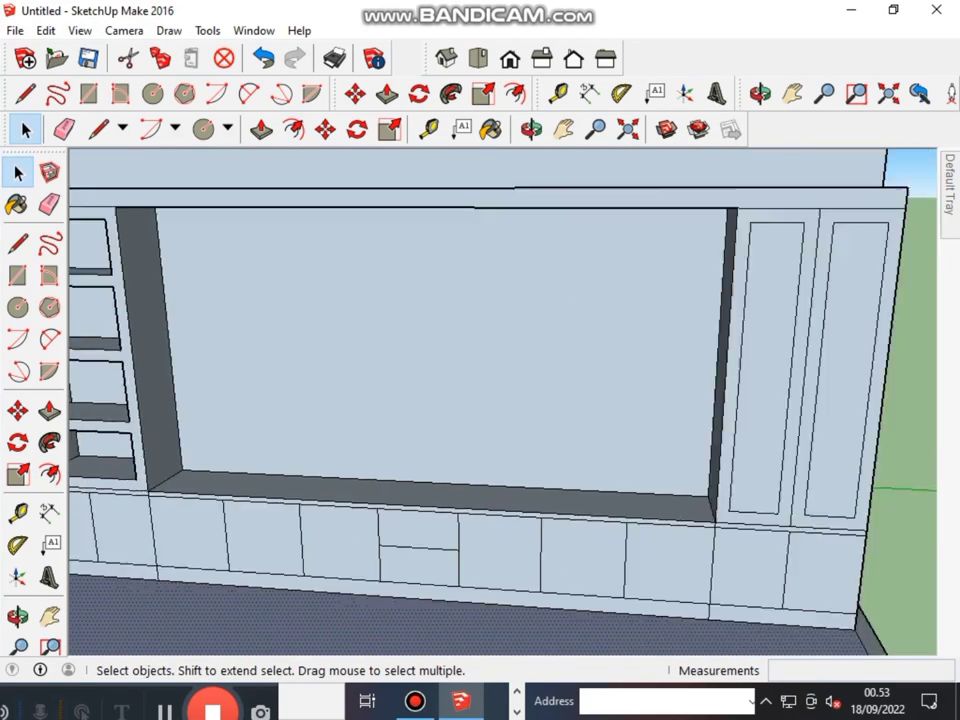
scroll(400, 320, down, 3)
Paint the recess trim brown from the Colors-Named collection.
key(b)
click(718, 311)
click(690, 355)
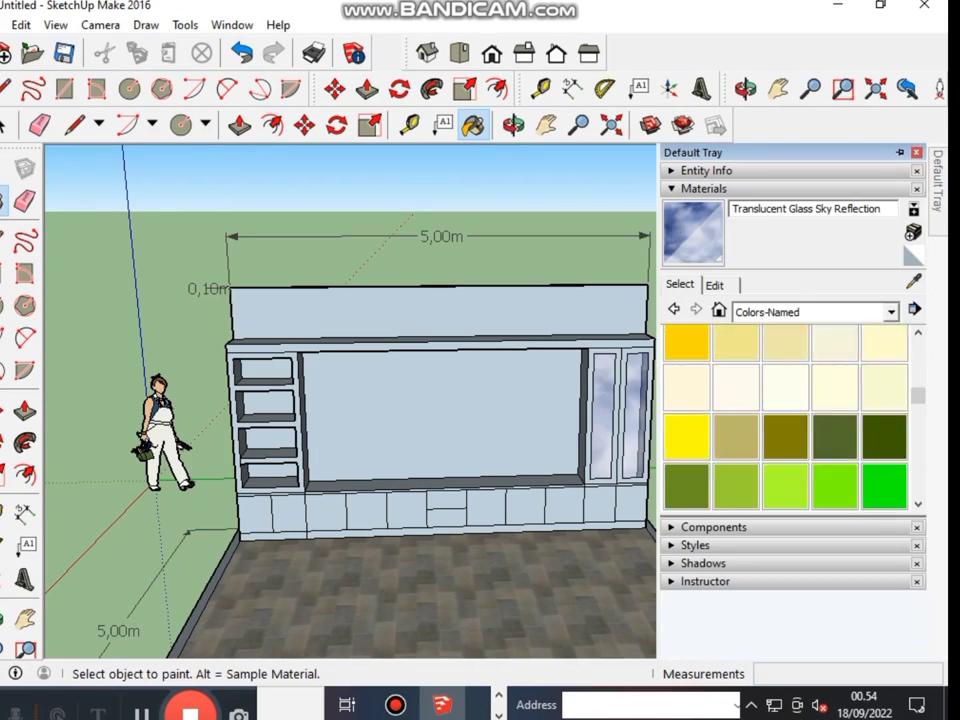
scroll(775, 425, up, 3)
scroll(775, 425, up, 3)
click(386, 476)
scroll(440, 420, up, 3)
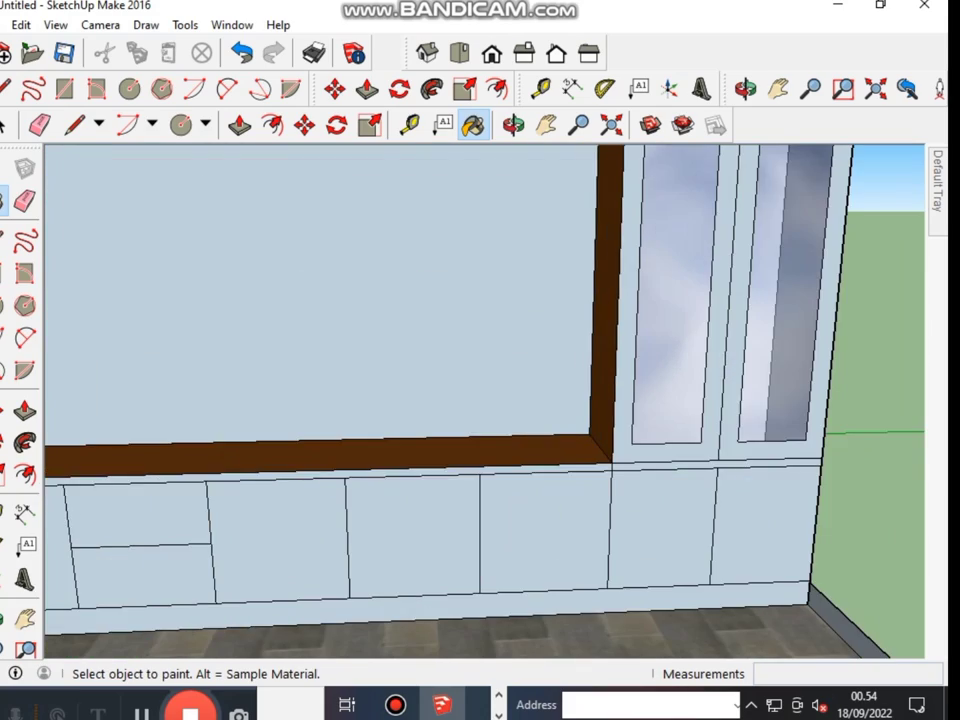
scroll(440, 420, down, 3)
Orbit around the wall unit to view its sides and shelves from the front.
middle_drag(440, 420, 520, 400)
click(25, 411)
mouse_move(400, 420)
middle_down()
mouse_move(60, 425)
mouse_move(140, 430)
middle_up()
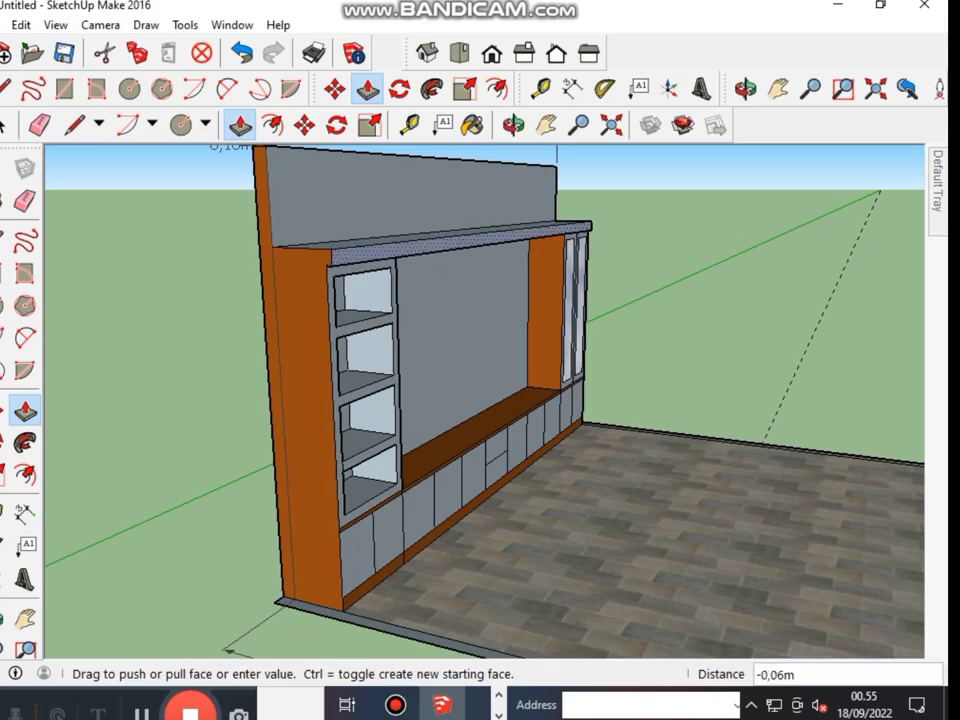
mouse_move(480, 400)
middle_down()
mouse_move(560, 400)
mouse_move(600, 380)
mouse_move(560, 400)
middle_up()
key(b)
scroll(480, 400, up, 3)
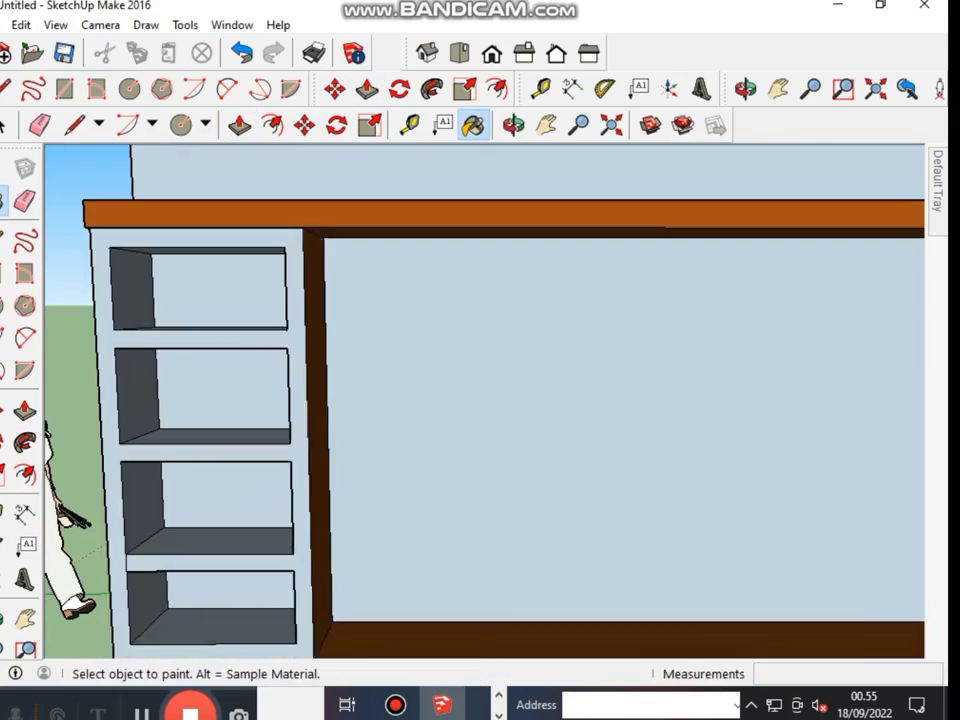
scroll(480, 400, down, 3)
middle_drag(480, 400, 540, 370)
scroll(480, 400, up, 5)
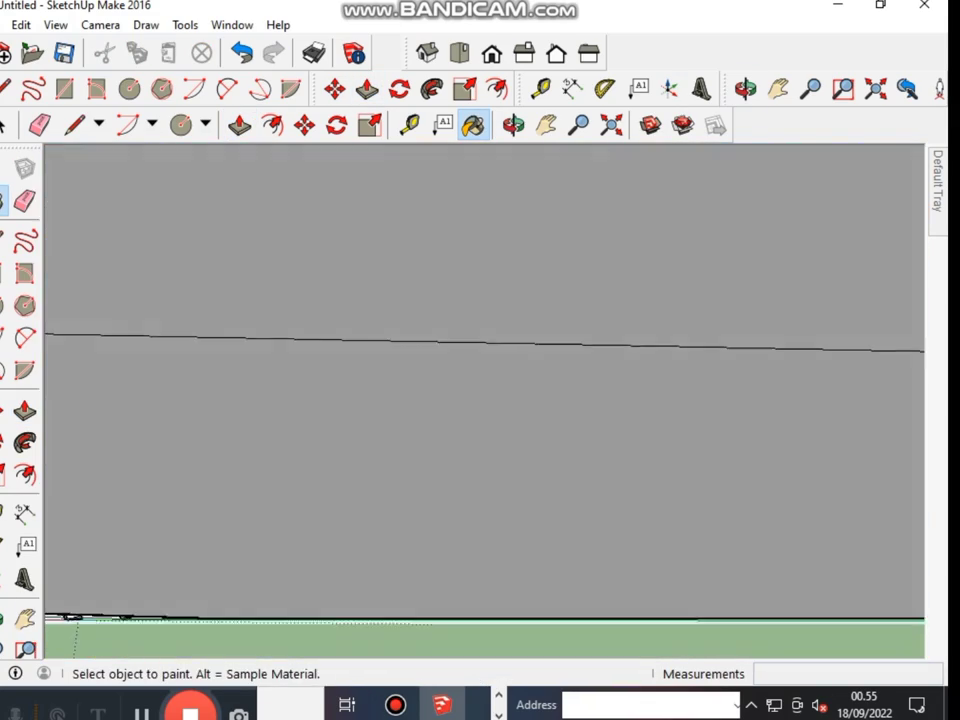
scroll(480, 400, down, 5)
middle_drag(480, 400, 520, 330)
scroll(480, 400, up, 2)
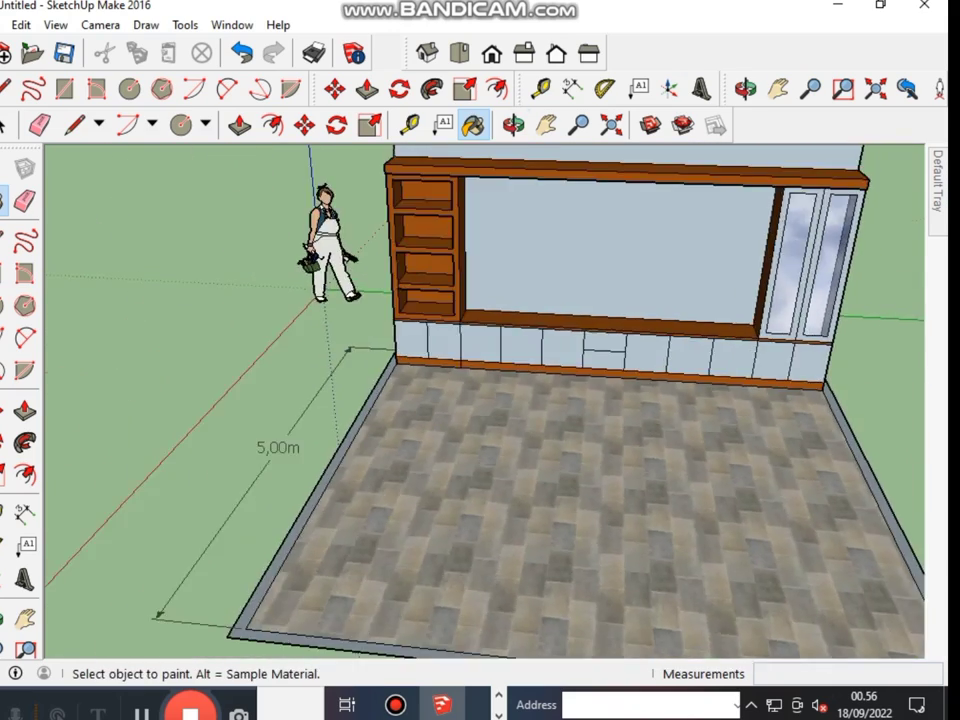
middle_drag(480, 400, 520, 390)
Paint the lower drawer fronts LemonChiffon.
scroll(480, 400, down, 2)
scroll(480, 400, up, 1)
scroll(700, 350, down, 2)
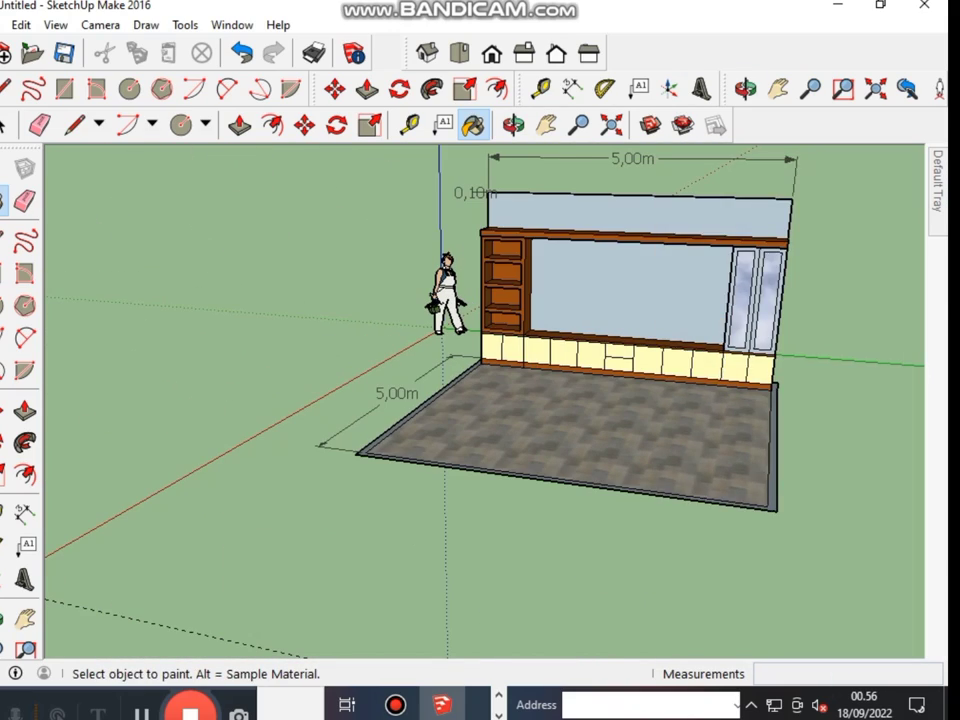
scroll(480, 270, up, 2)
scroll(480, 270, down, 2)
click(735, 450)
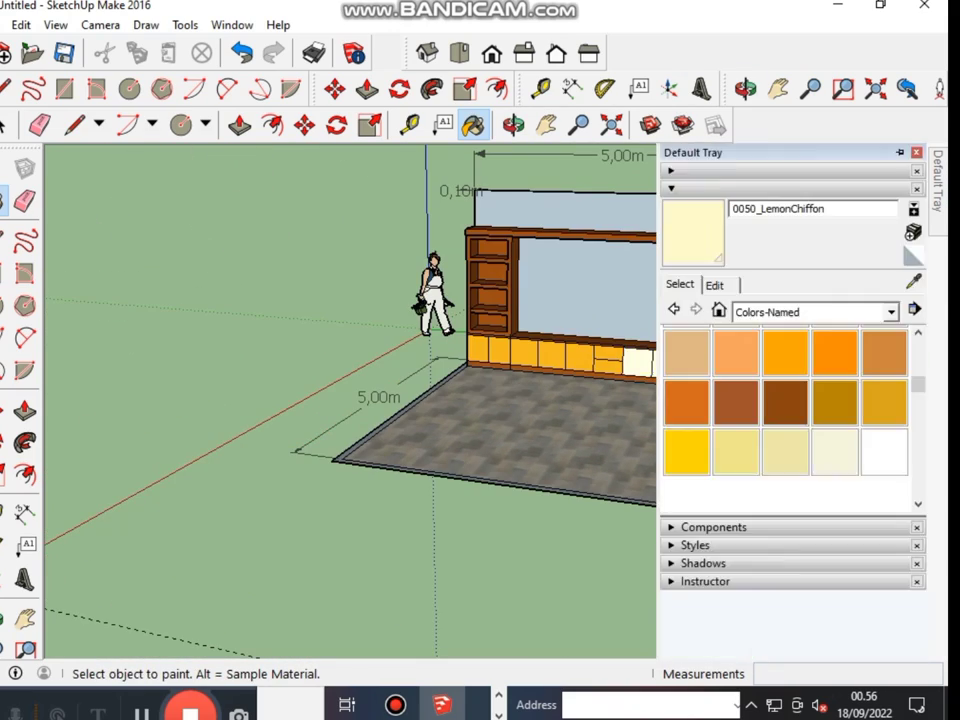
click(665, 355)
scroll(450, 330, up, 2)
scroll(450, 330, down, 2)
scroll(450, 330, up, 1)
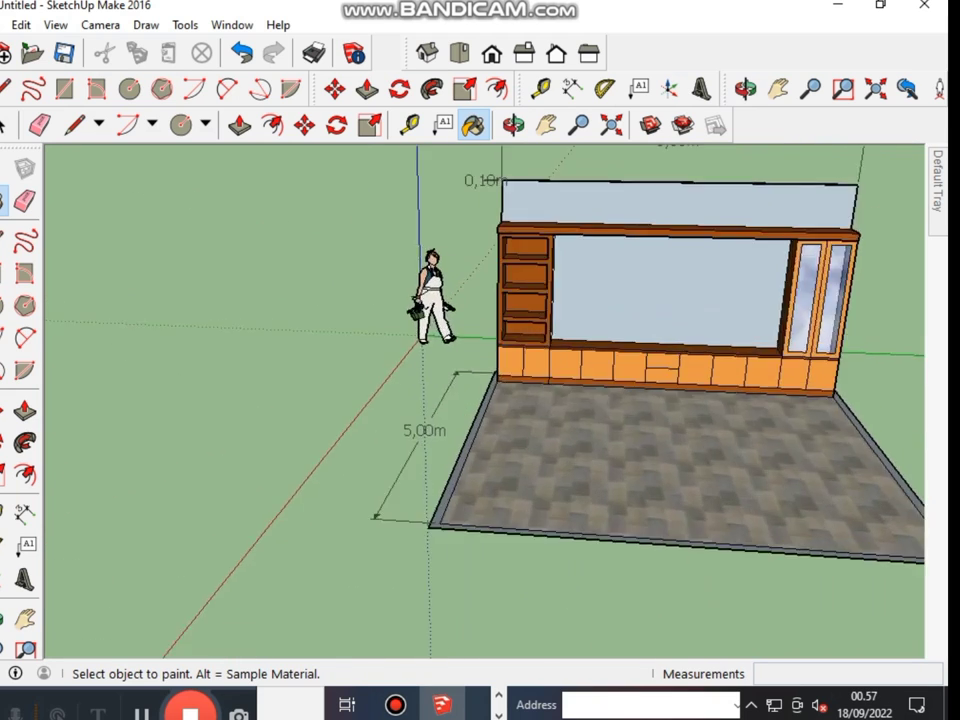
scroll(450, 330, up, 1)
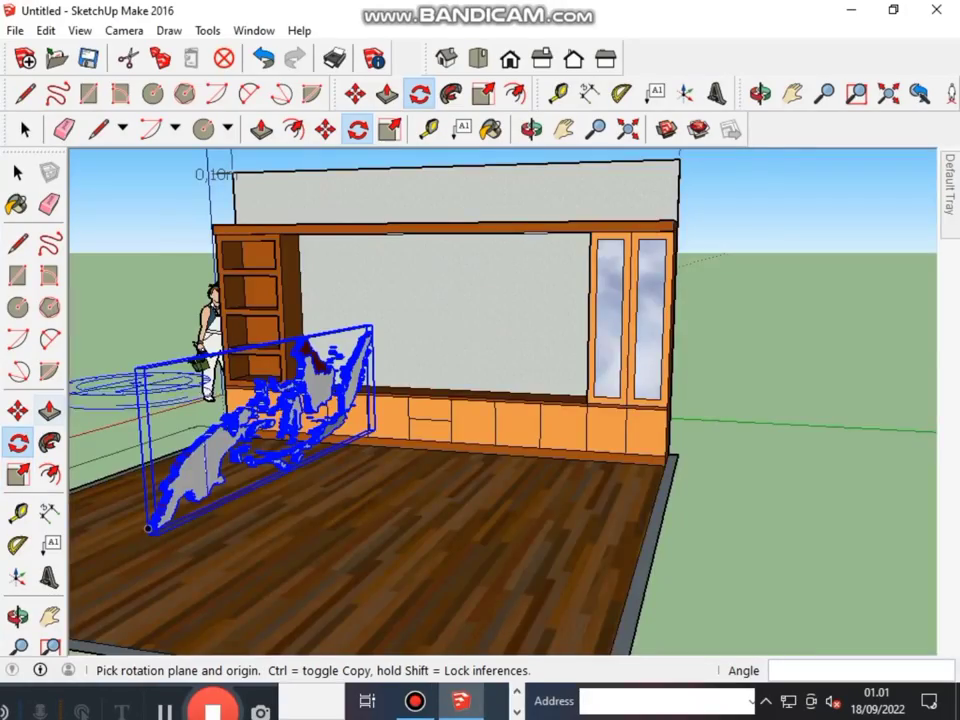
Rotate the map panel 90 degrees on the floor.
scroll(130, 380, up, 3)
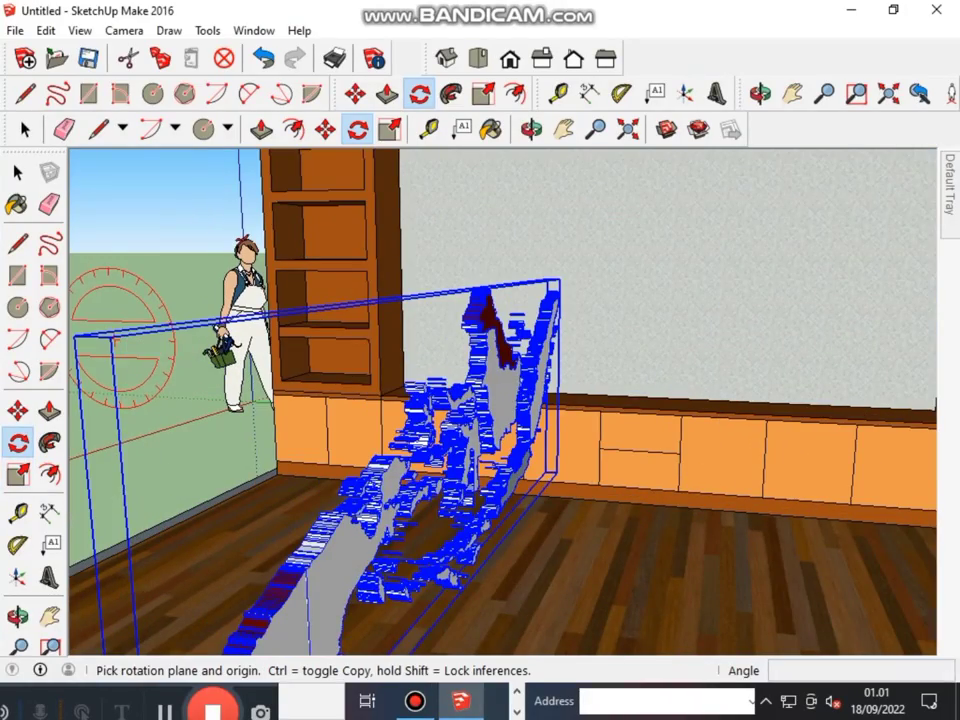
scroll(118, 340, down, 2)
mouse_move(118, 340)
middle_down()
mouse_move(290, 385)
mouse_move(450, 355)
middle_up()
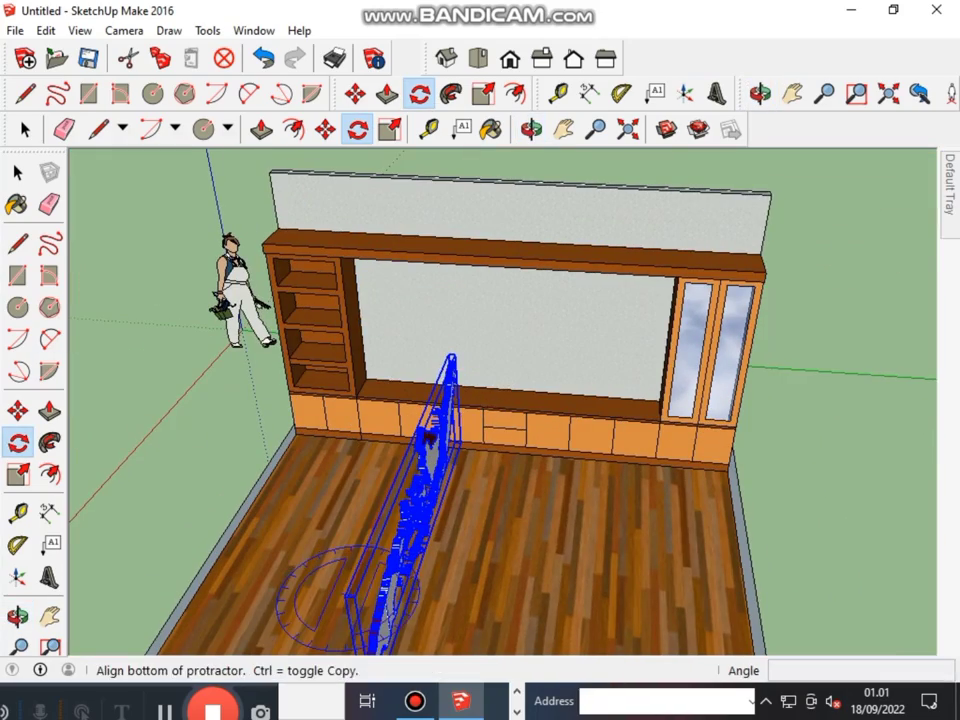
click(350, 600)
text(90)
key(Return)
scroll(470, 575, down, 2)
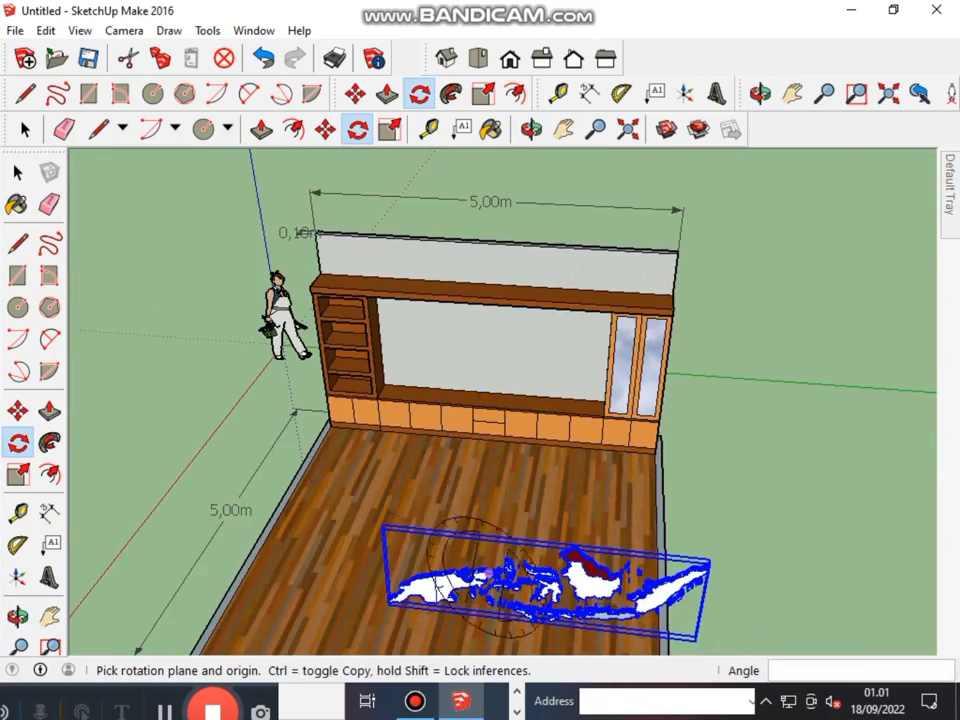
Scale the map panel to about 0.83 and move it onto the back wall.
key(m)
click(389, 598)
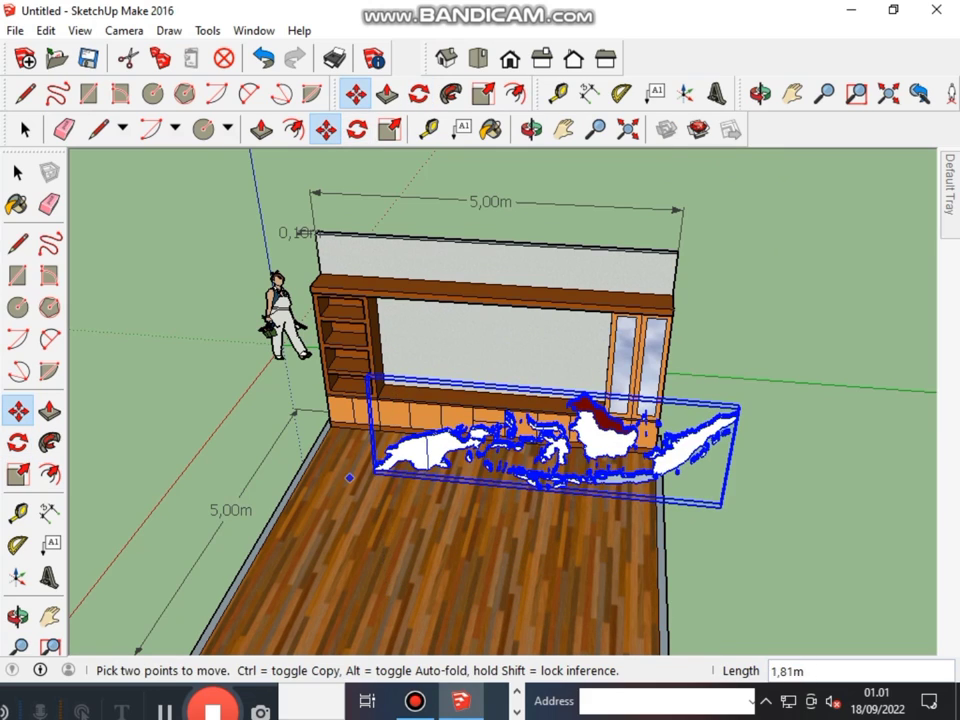
click(370, 456)
key(s)
drag(372, 458, 430, 462)
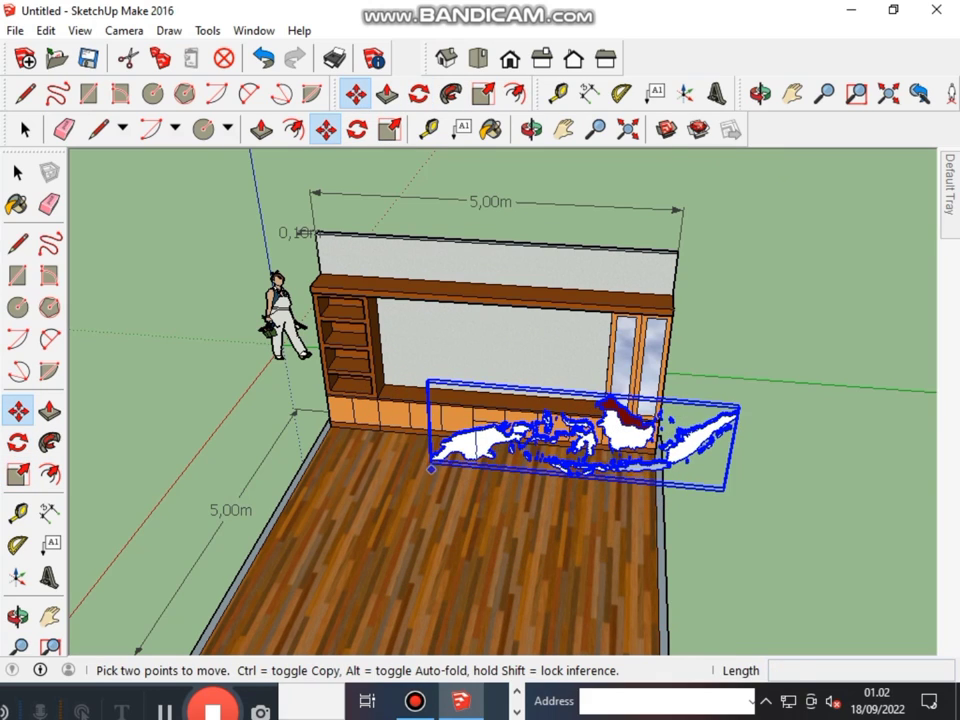
click(431, 468)
scroll(400, 390, up, 2)
scroll(402, 365, up, 2)
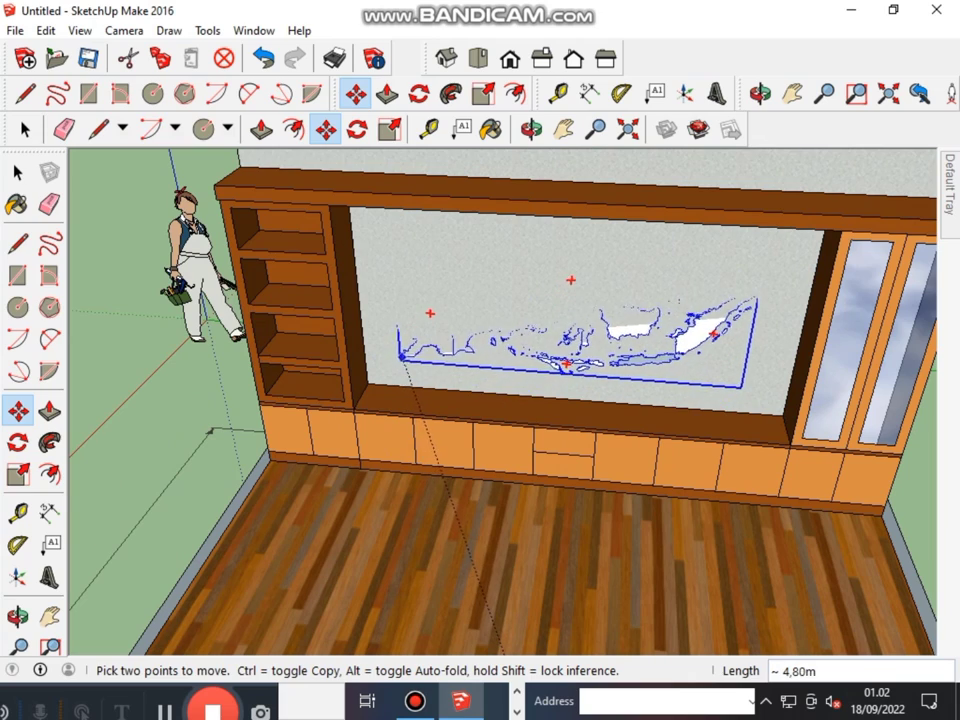
click(404, 357)
Start a rectangle at the map's lower-left corner, abandon it, and orbit the room.
key(r)
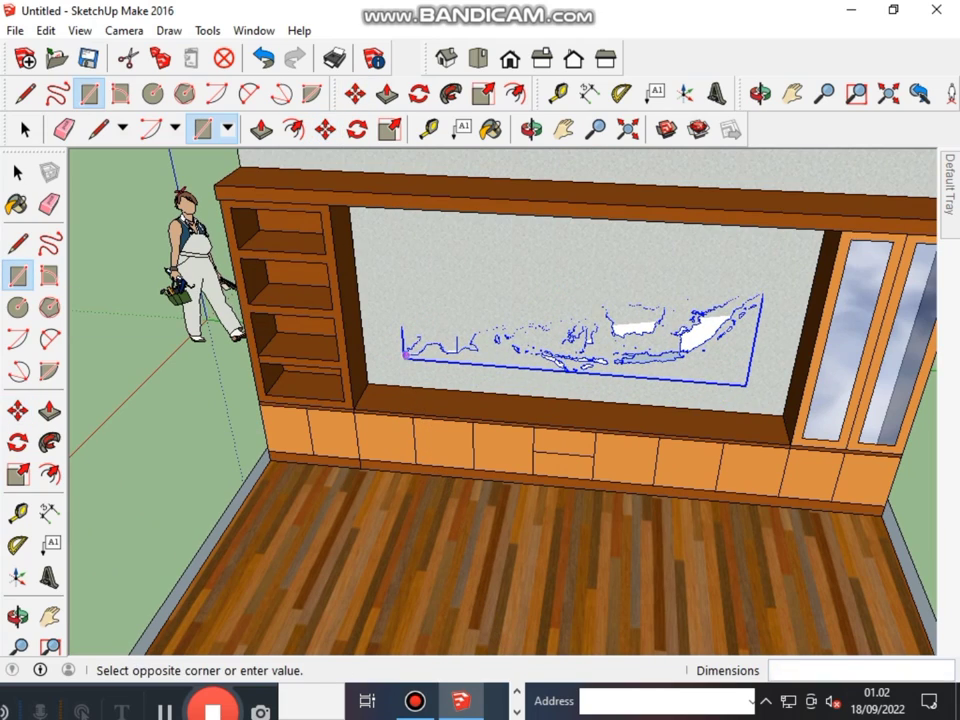
mouse_move(405, 354)
middle_down()
mouse_move(760, 265)
mouse_move(745, 251)
middle_up()
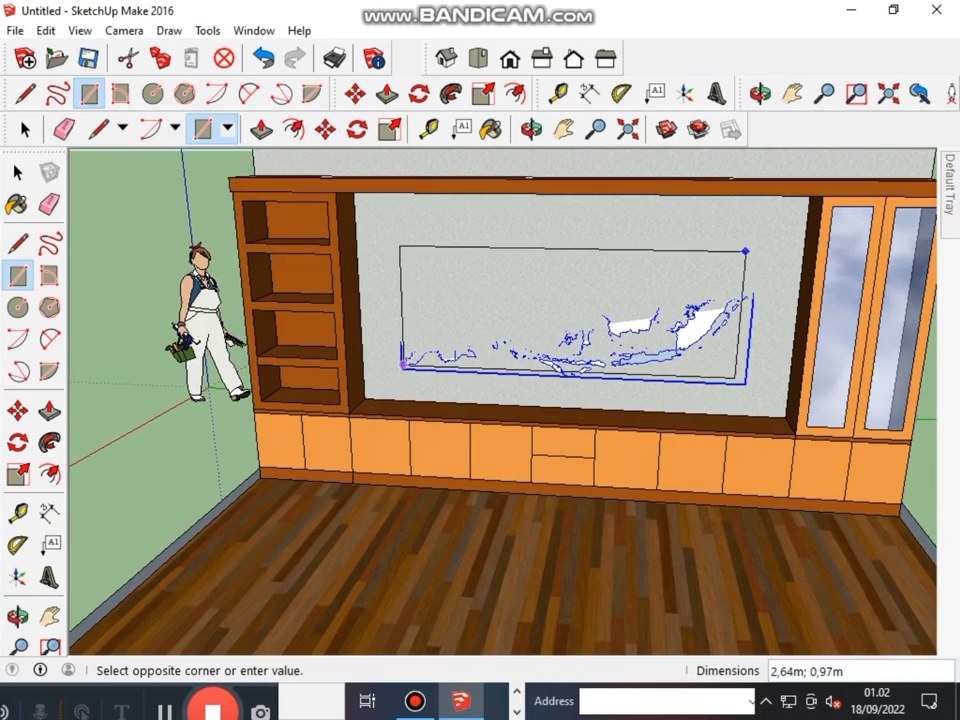
scroll(404, 364, up, 3)
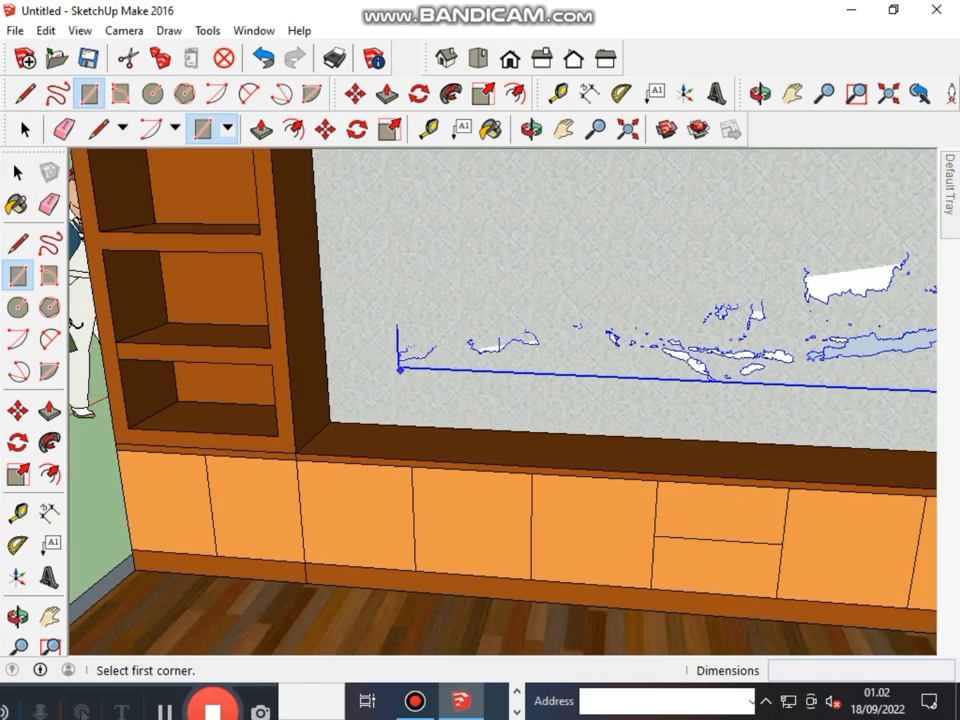
click(399, 368)
scroll(600, 294, down, 3)
middle_drag(825, 268, 905, 228)
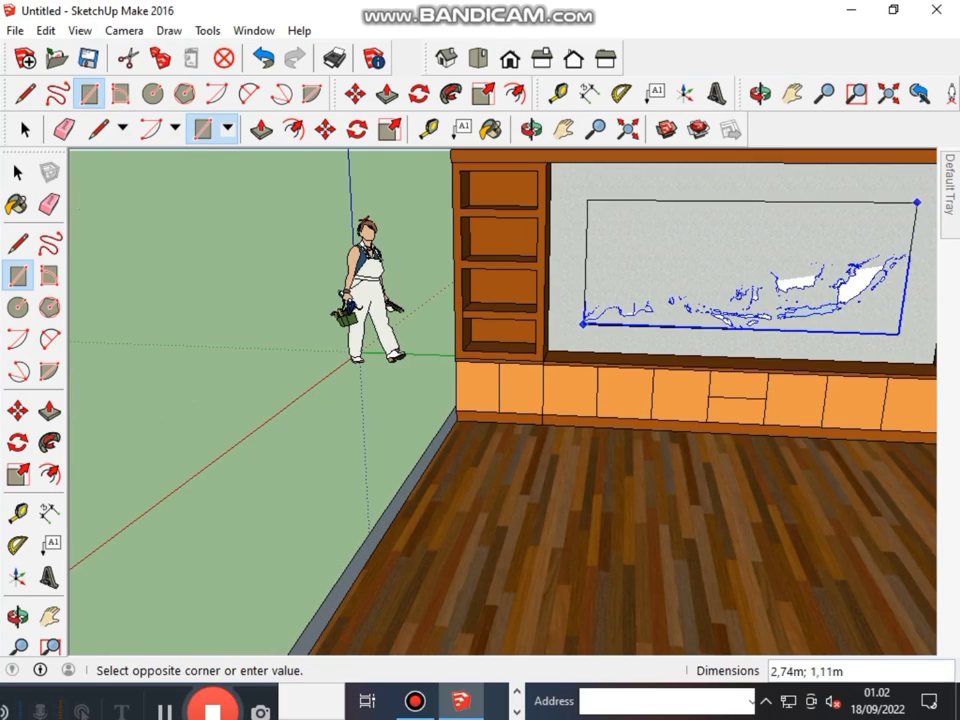
right_click(754, 296)
key(Escape)
middle_drag(754, 296, 680, 280)
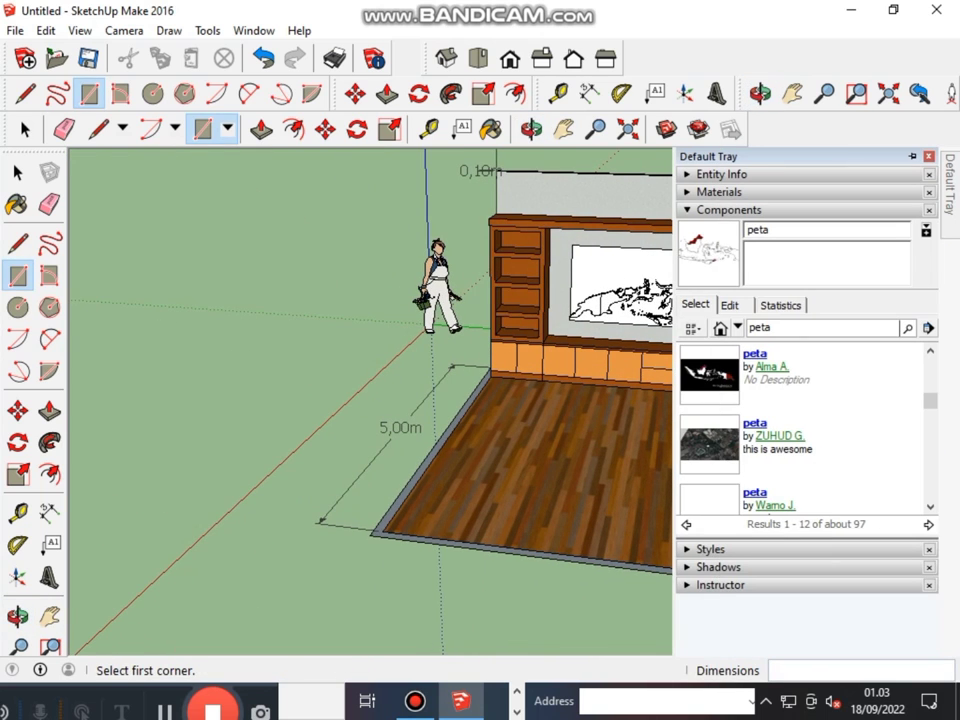
Repaint the floor with grey Concrete Scored Jointless from the Asphalt and Concrete collection.
click(719, 191)
scroll(830, 313, up, 1)
scroll(830, 313, down, 1)
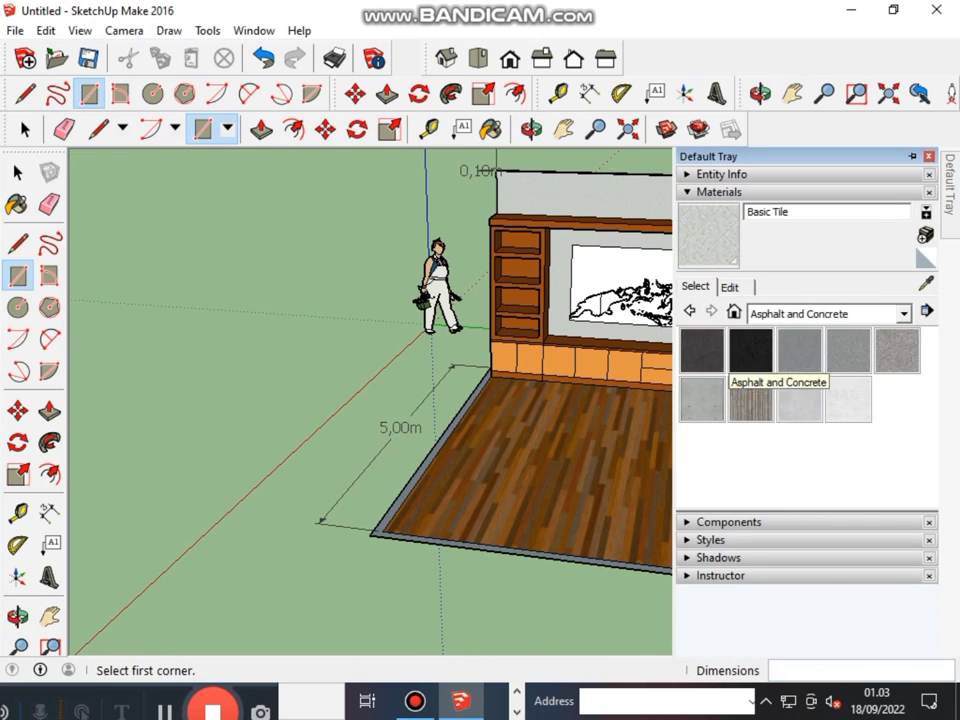
scroll(830, 313, down, 1)
scroll(830, 313, up, 1)
click(707, 392)
click(520, 470)
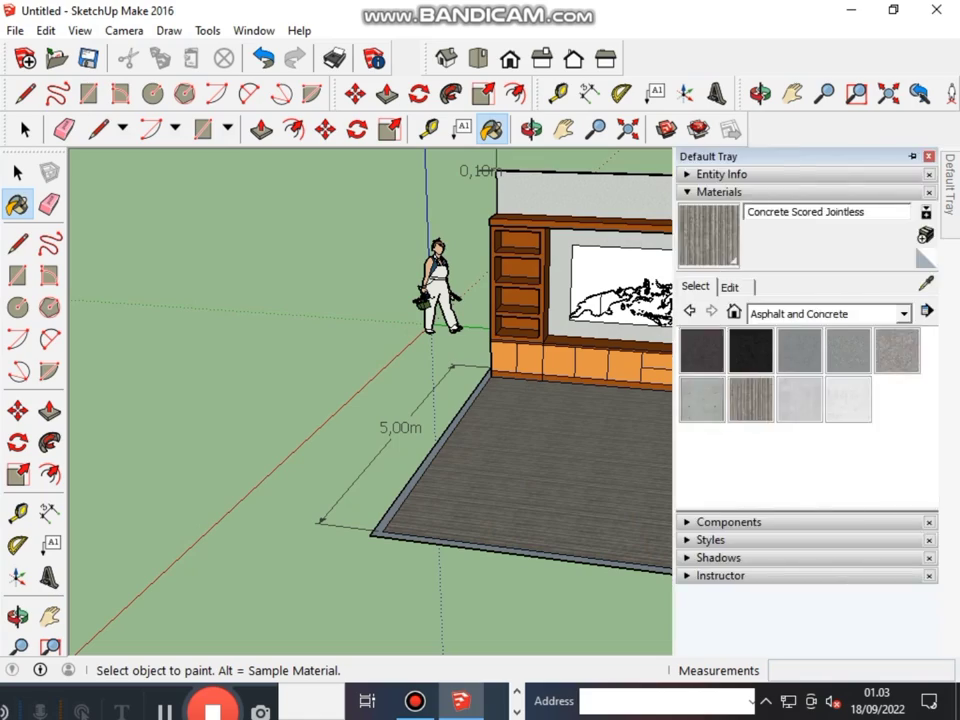
click(754, 343)
click(520, 470)
scroll(500, 400, down, 3)
middle_drag(500, 400, 440, 400)
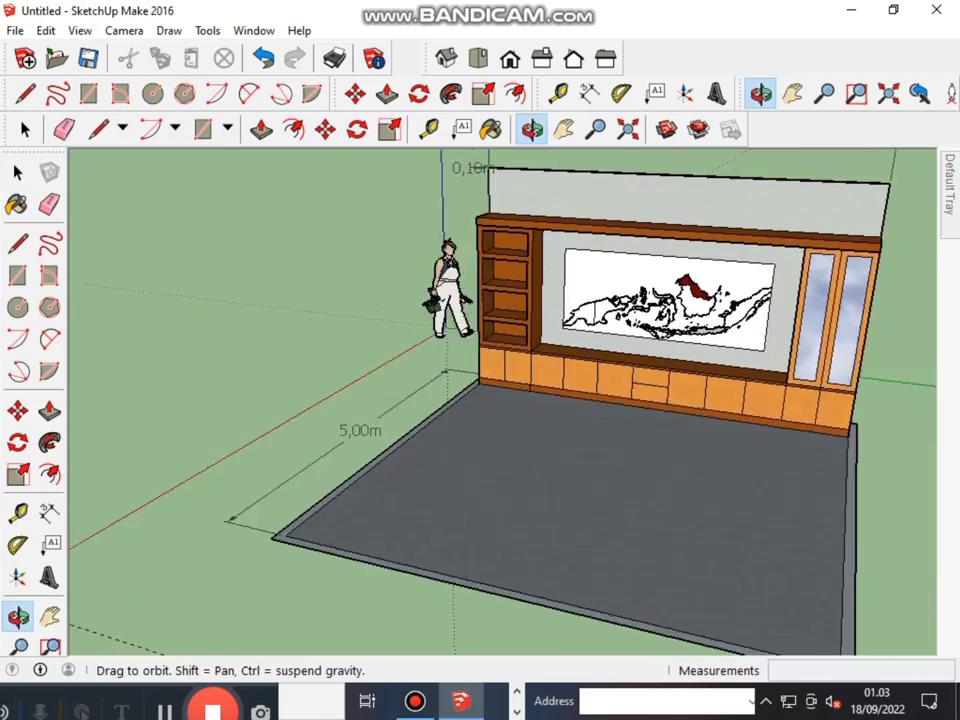
scroll(500, 400, up, 3)
middle_drag(482, 313, 470, 300)
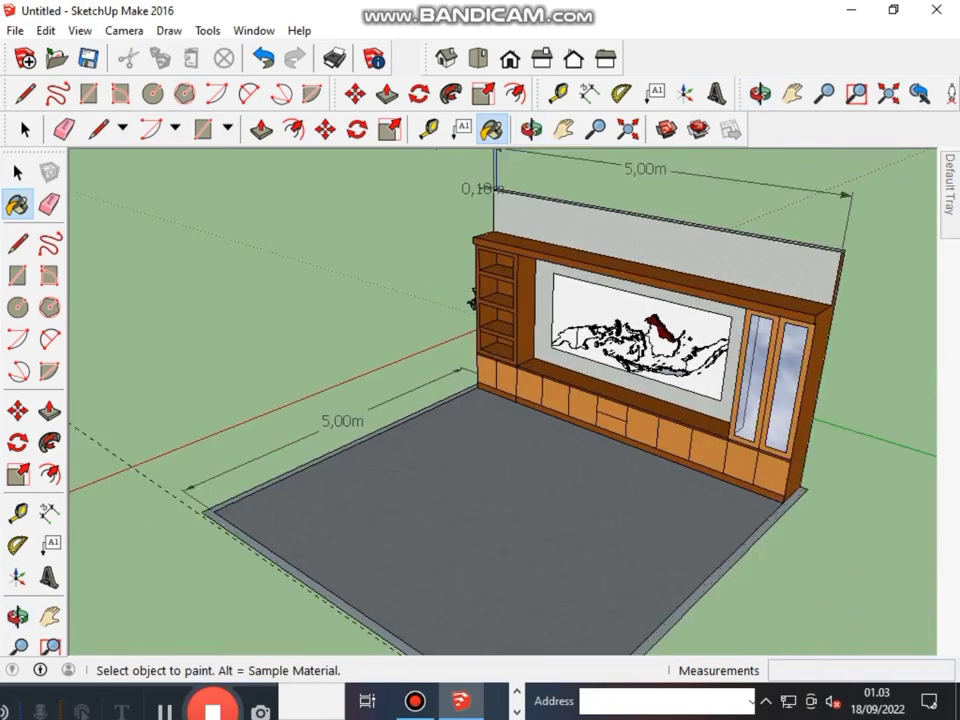
Save the model in Downloads, replacing the existing Untitled.skp.
click(15, 30)
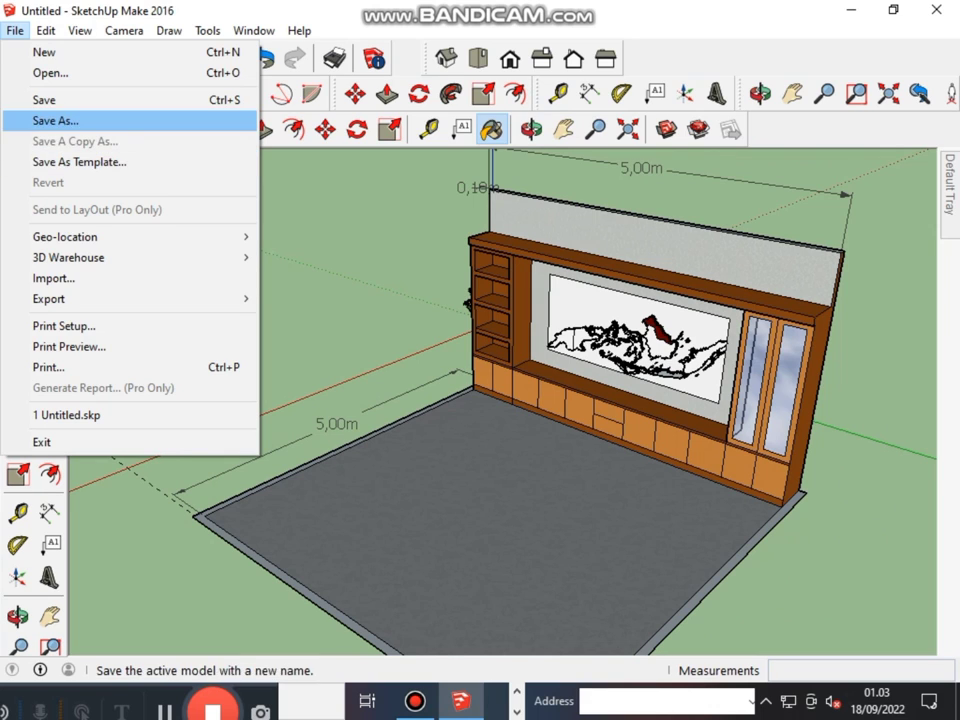
click(15, 30)
scroll(800, 300, up, 2)
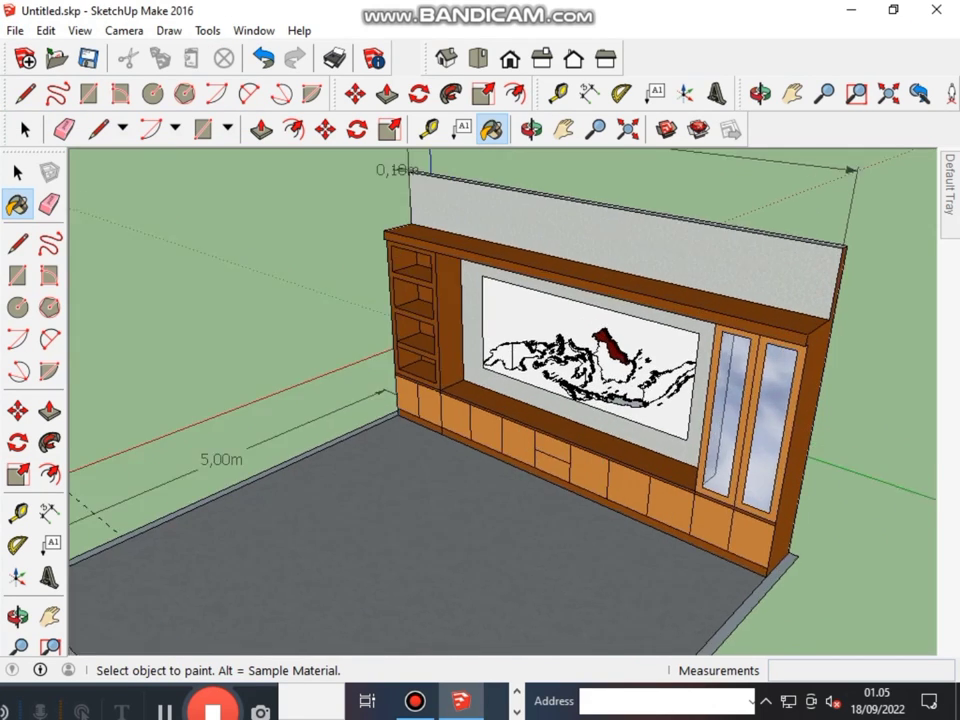
scroll(800, 300, up, 2)
scroll(800, 300, up, 2)
key(ctrl+shift+s)
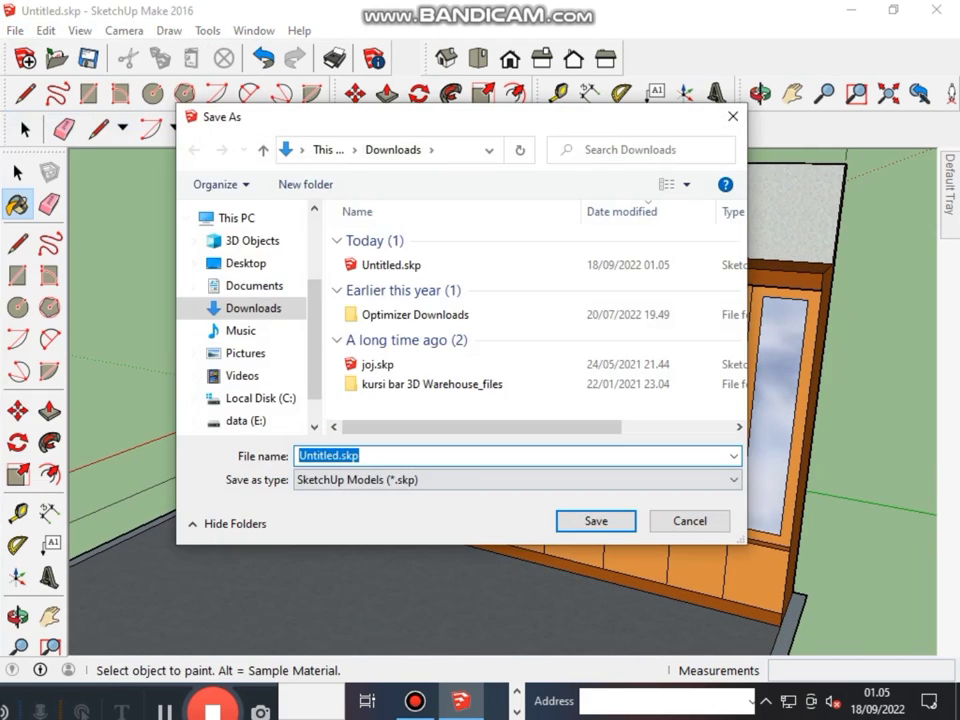
key(Return)
Save the model again in Downloads under the new name grh.skp.
key(Return)
scroll(175, 210, down, 1)
scroll(175, 210, up, 1)
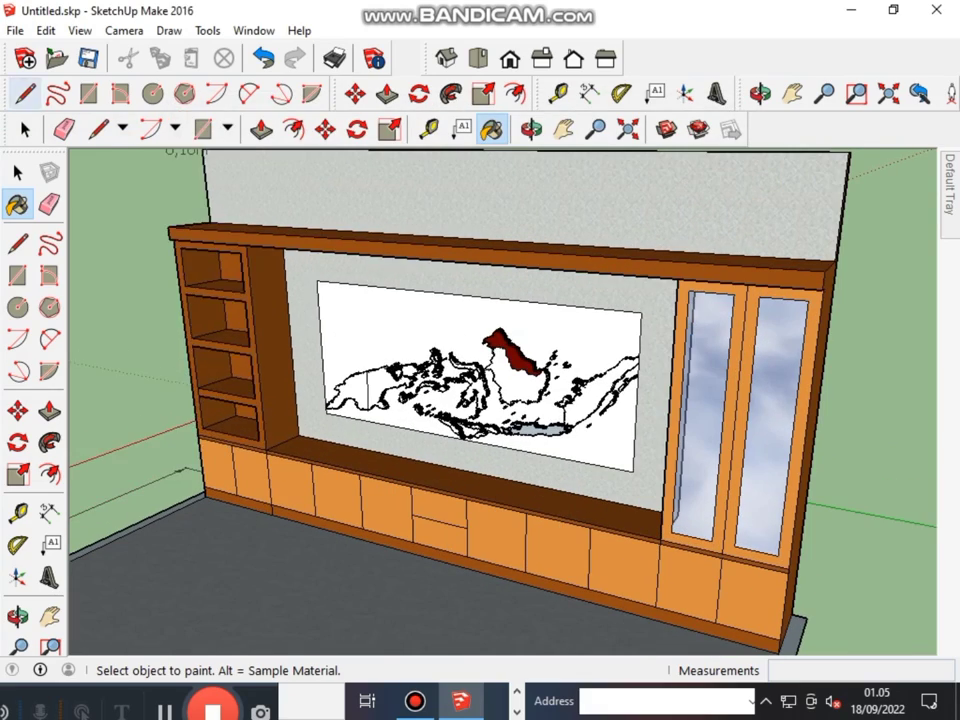
click(15, 30)
click(30, 96)
text(grh)
key(Return)
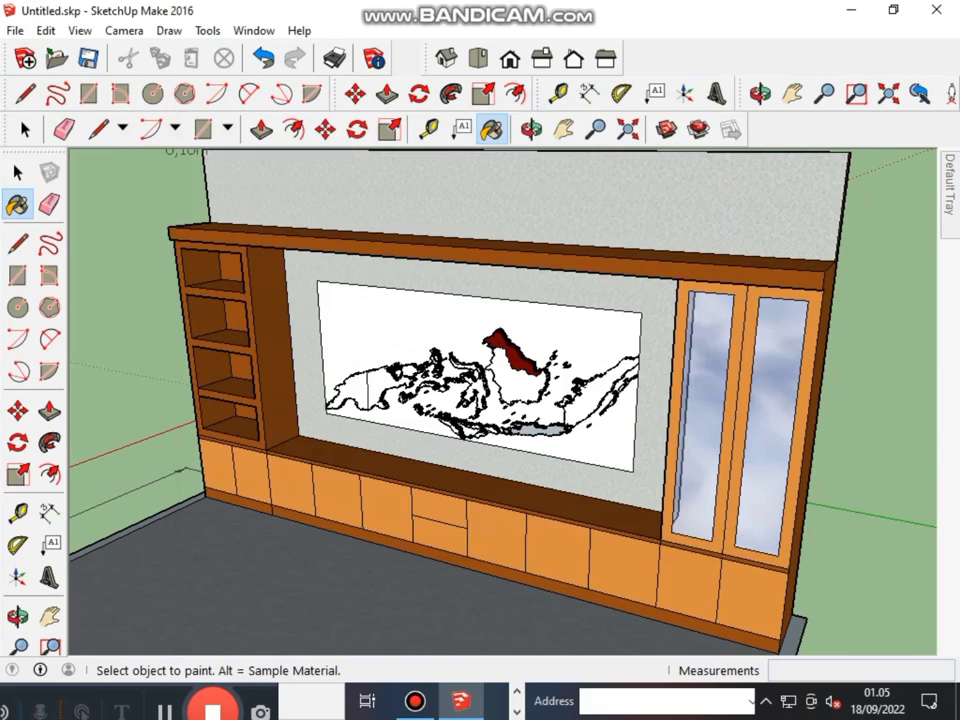
scroll(500, 400, down, 1)
scroll(500, 400, down, 2)
Save the model once more as fhb.skp, ending on a frontal view of the wall unit.
middle_drag(500, 400, 420, 400)
scroll(500, 400, up, 1)
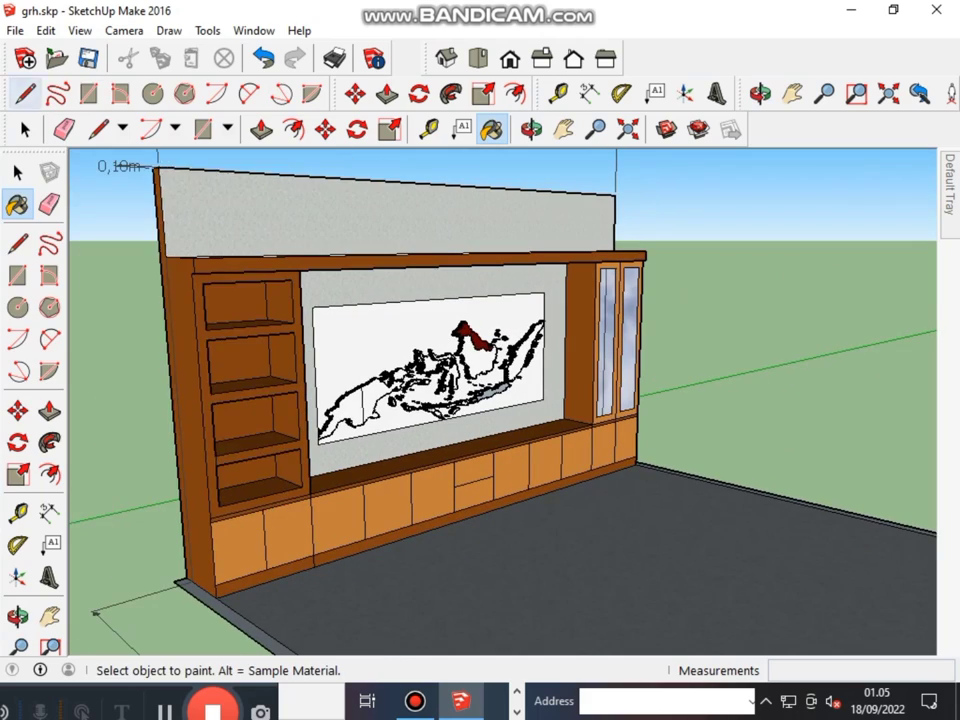
click(15, 30)
key(Escape)
text(fk)
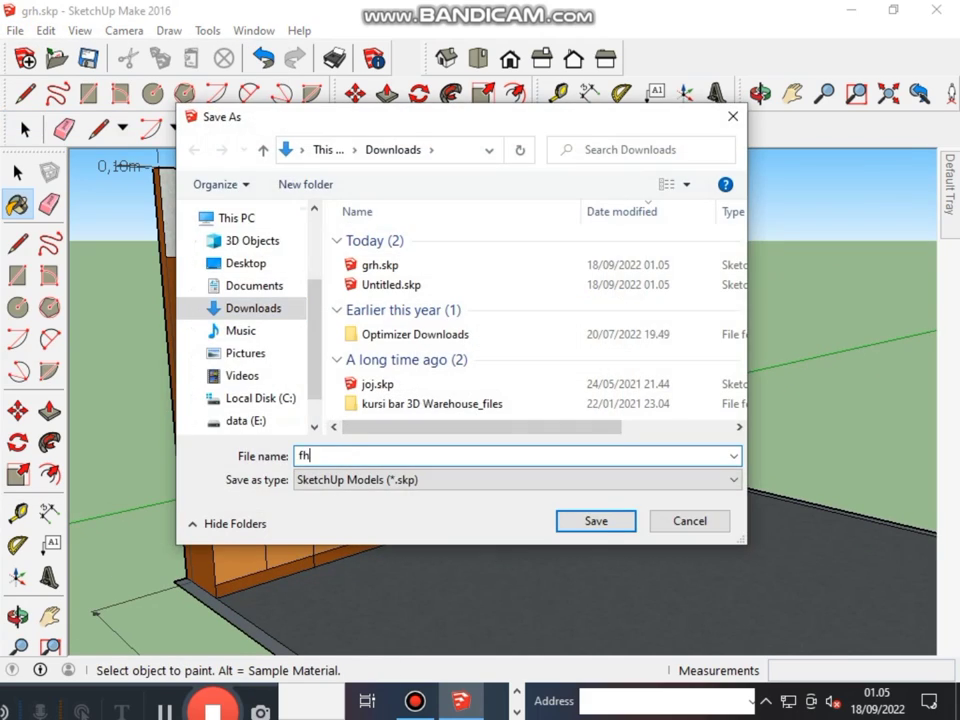
key(Return)
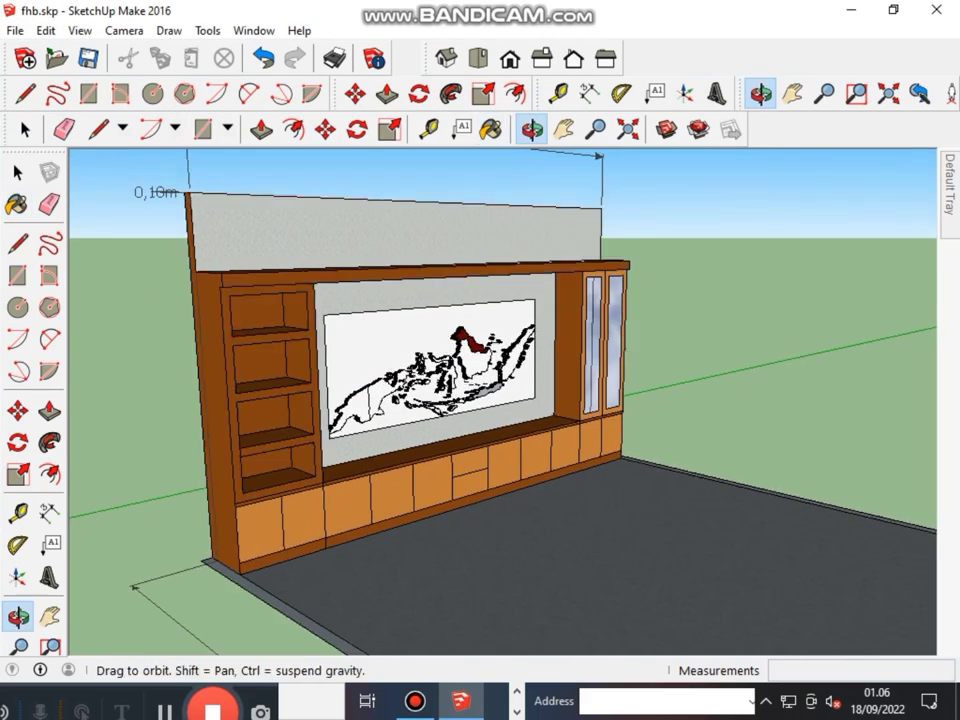
middle_drag(665, 520, 560, 520)
click(905, 313)
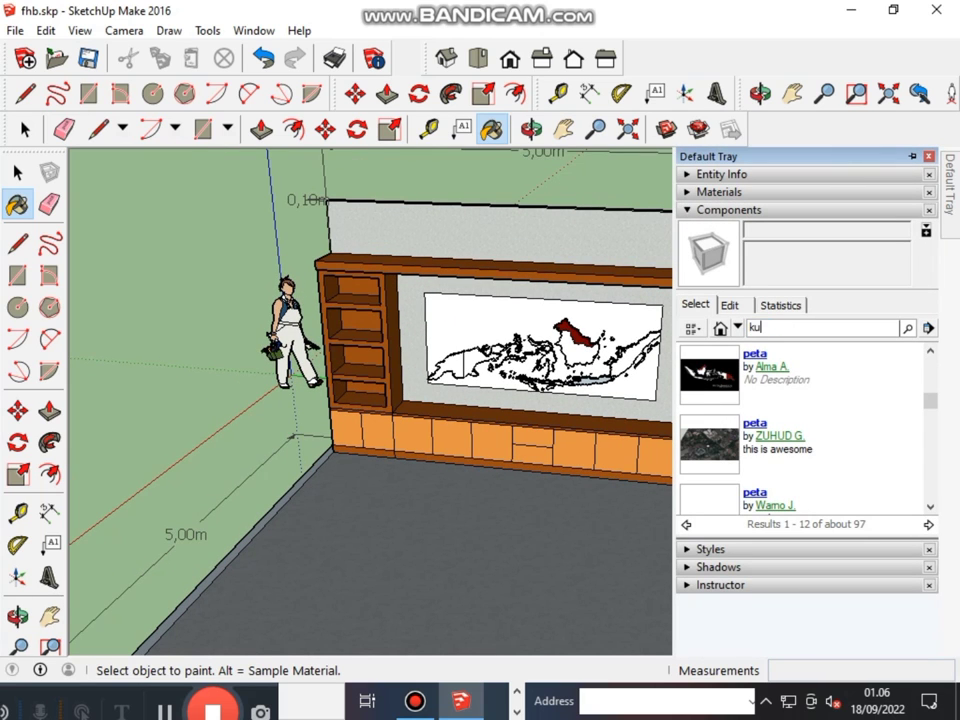
key(Return)
scroll(690, 425, down, 2)
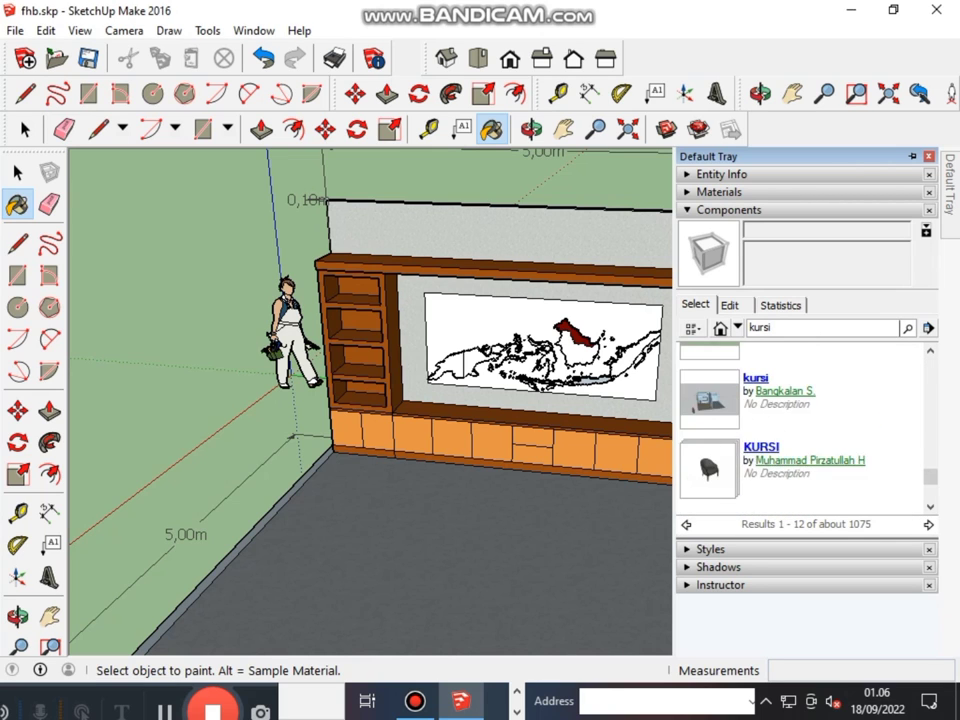
scroll(690, 425, down, 2)
scroll(400, 410, down, 2)
scroll(400, 410, down, 1)
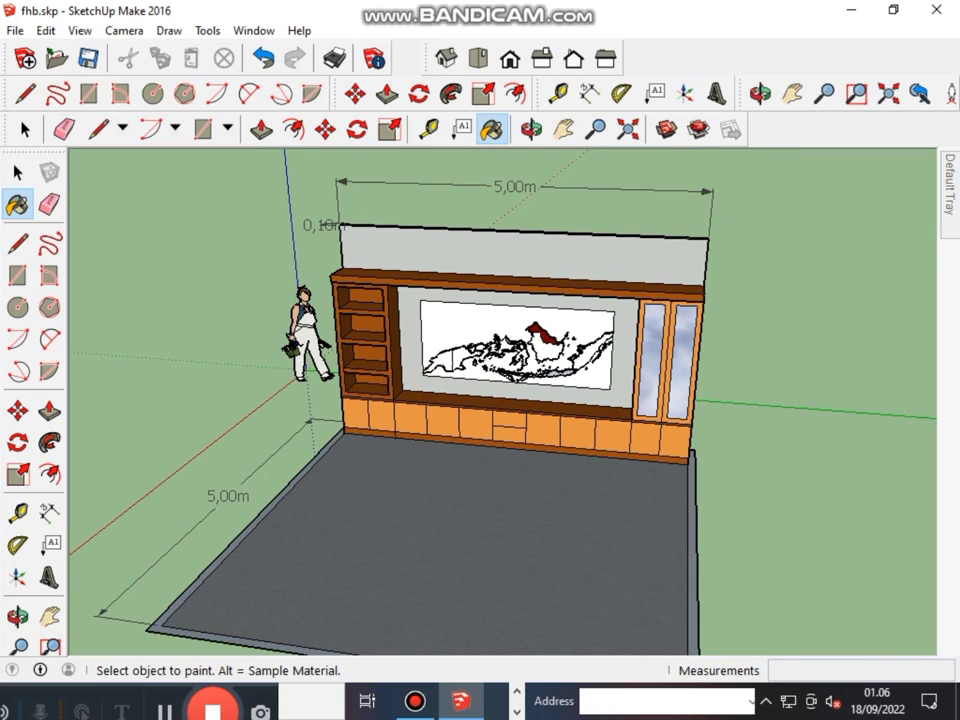
scroll(440, 430, down, 2)
scroll(440, 430, up, 2)
scroll(440, 430, down, 1)
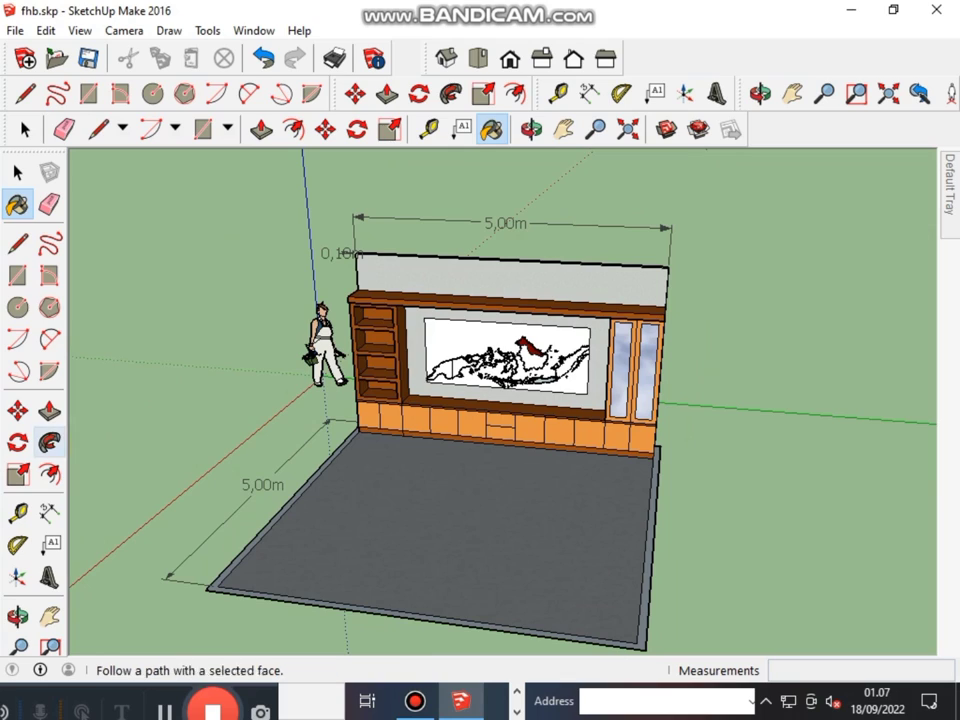
scroll(585, 455, down, 2)
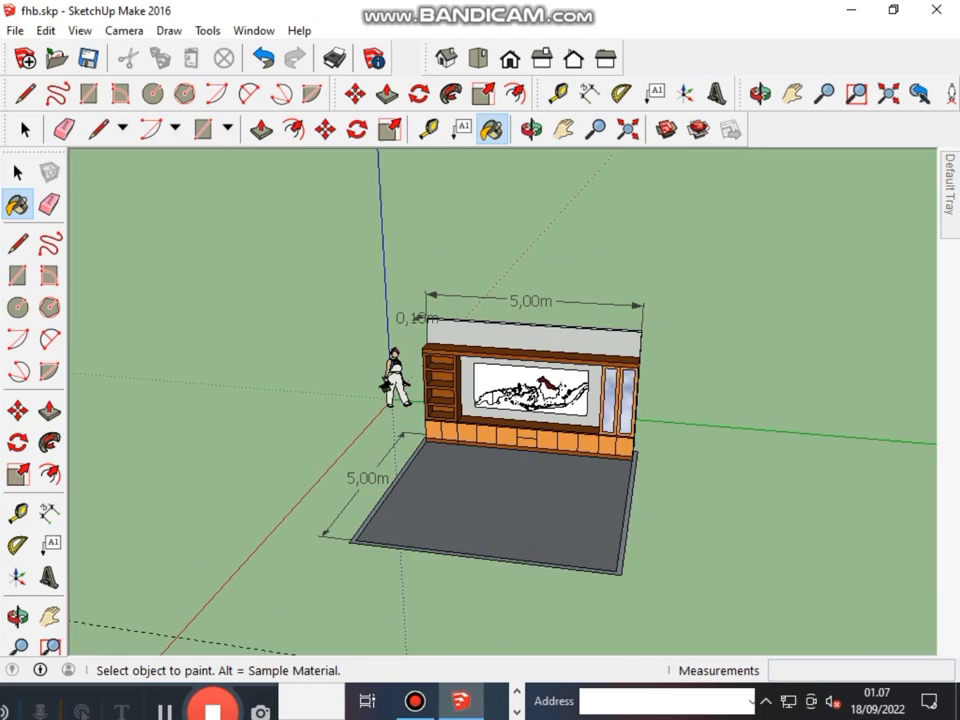
key(space)
key(ctrl+2)
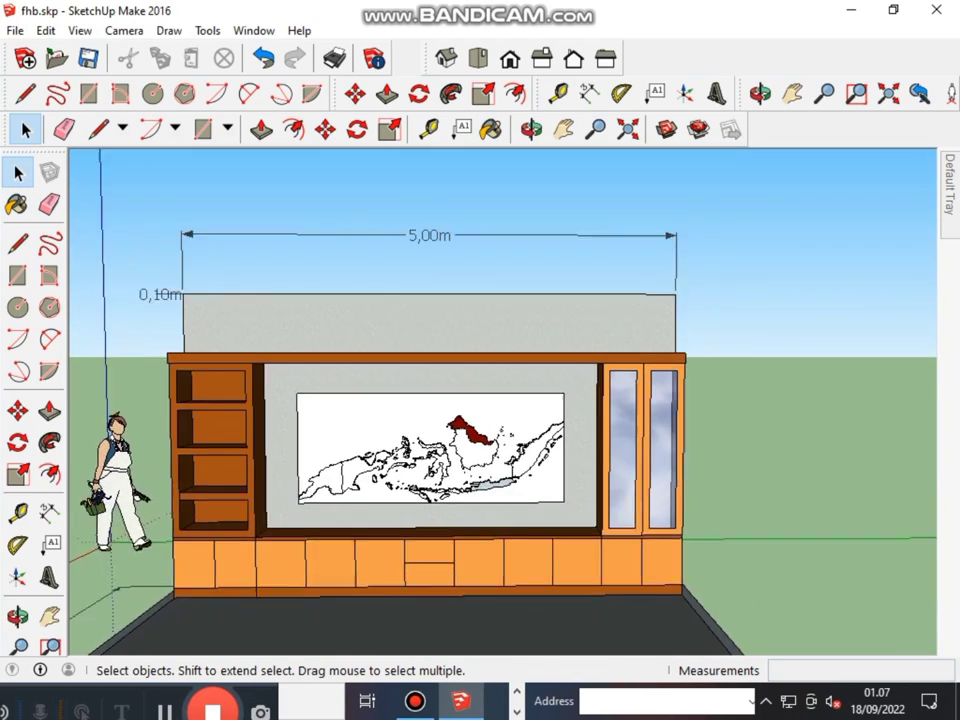
Save the furnished room in Downloads as nfm.skp, then zoom to review it.
key(ctrl+shift+s)
text(nfm)
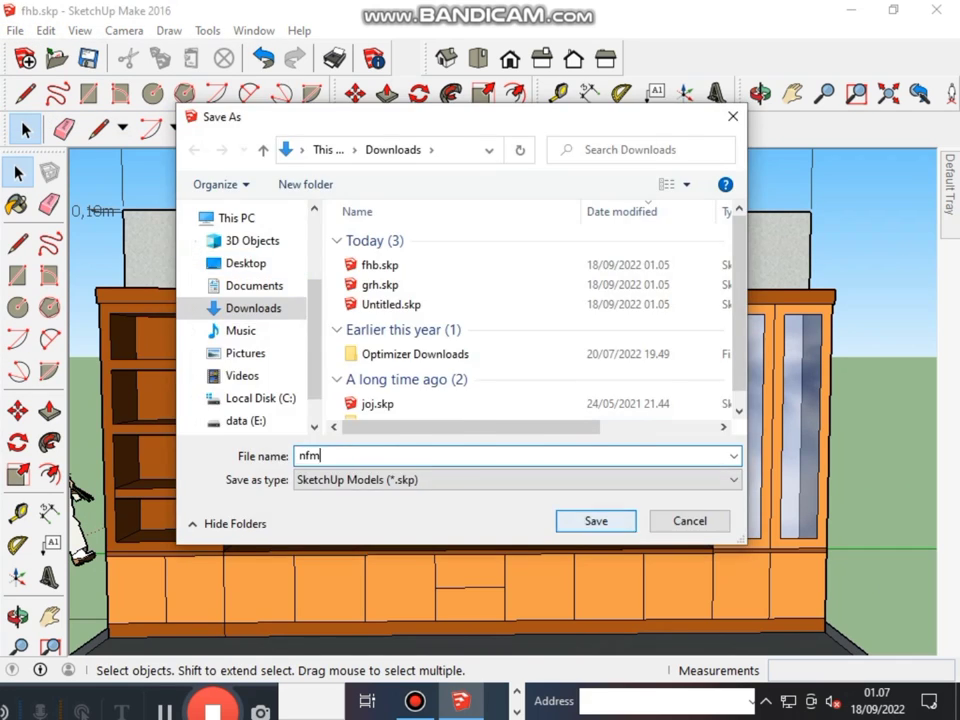
key(Return)
scroll(590, 470, up, 1)
scroll(590, 470, down, 1)
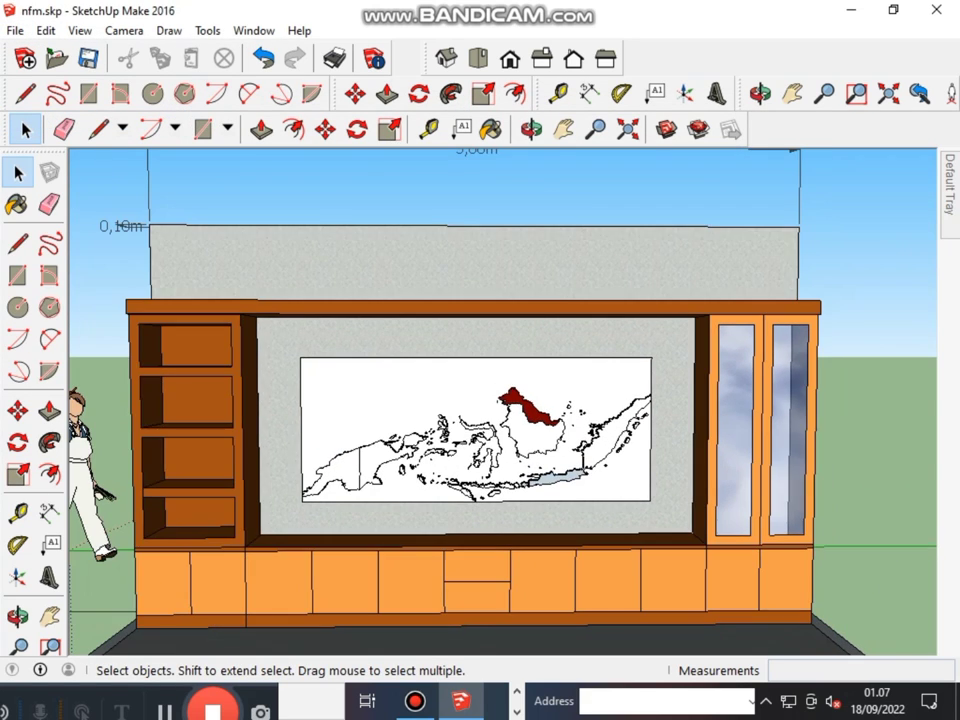
scroll(590, 470, down, 2)
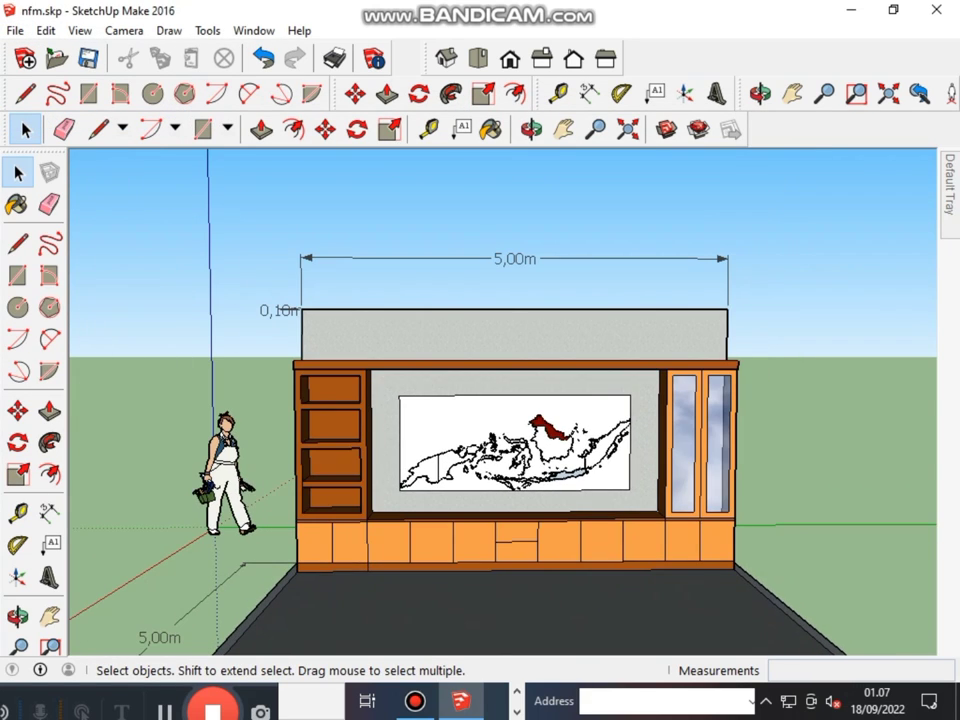
scroll(592, 460, up, 1)
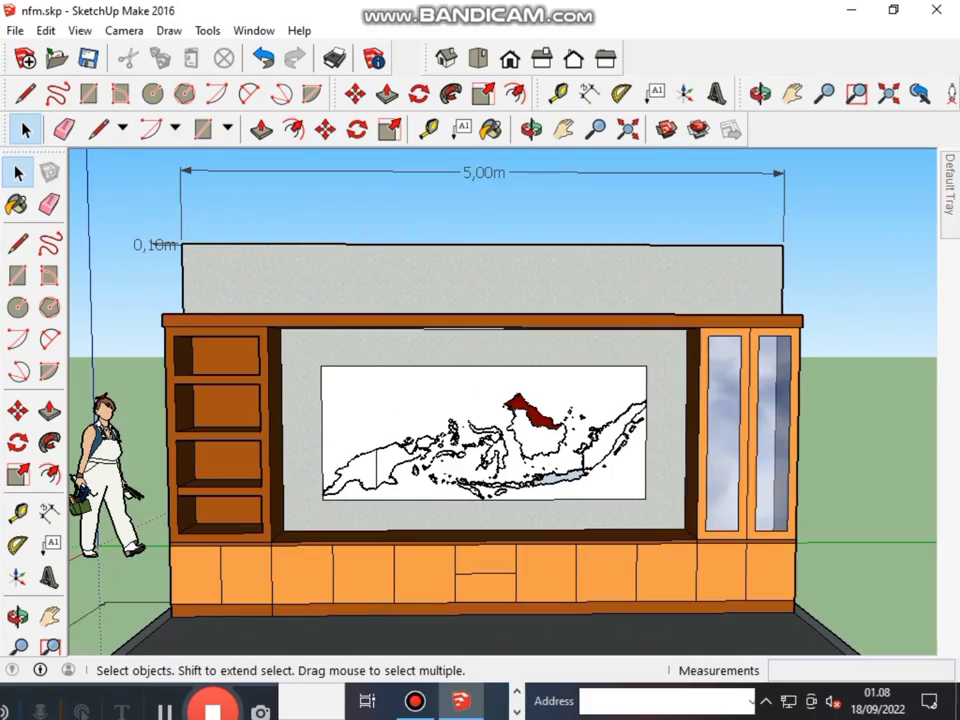